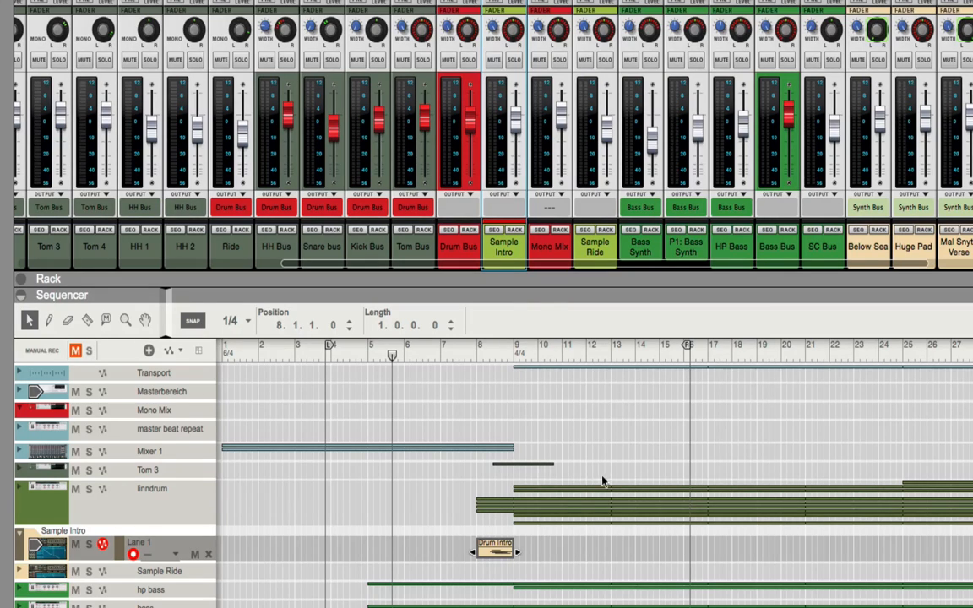
Loop playback over the Drum Intro clip at bar 8 and set the Sample Intro channel level to -0.36 dB.
{"action": "left_click", "coordinate": [492, 555]}
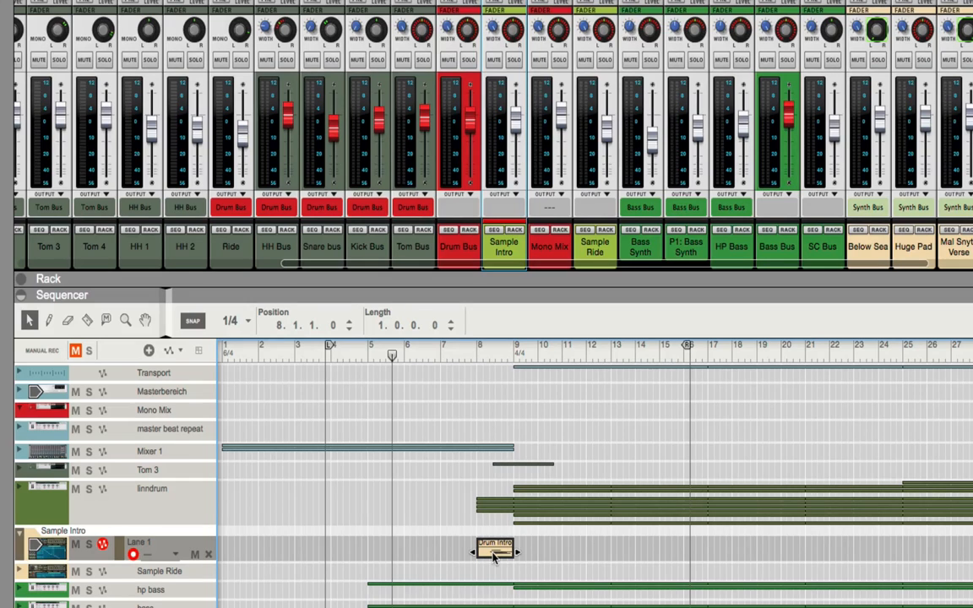
{"action": "key", "text": "p"}
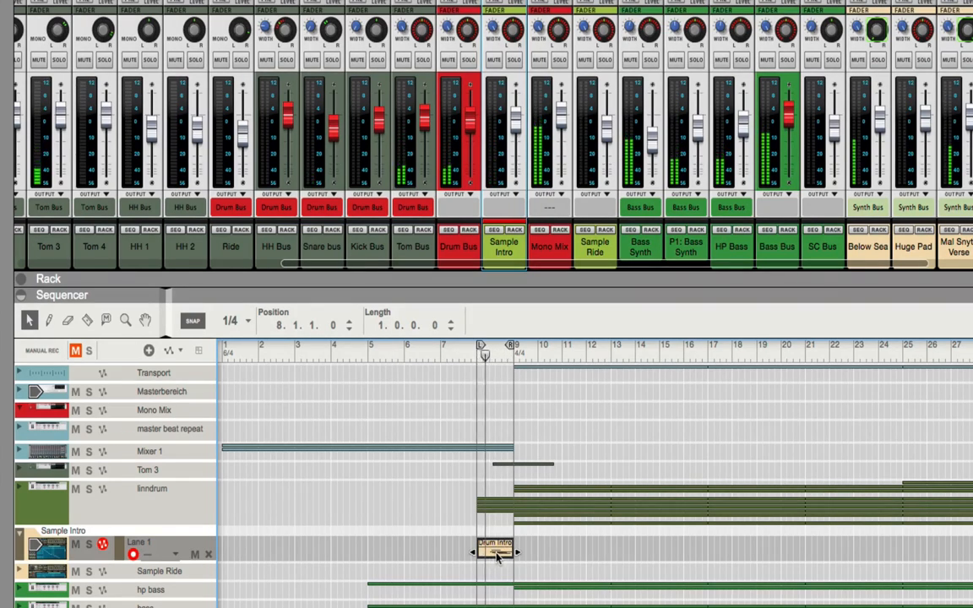
{"action": "mouse_move", "coordinate": [515, 121]}
{"action": "left_mouse_down"}
{"action": "mouse_move", "coordinate": [514, 110]}
{"action": "mouse_move", "coordinate": [513, 162]}
{"action": "mouse_move", "coordinate": [515, 125]}
{"action": "left_mouse_up"}
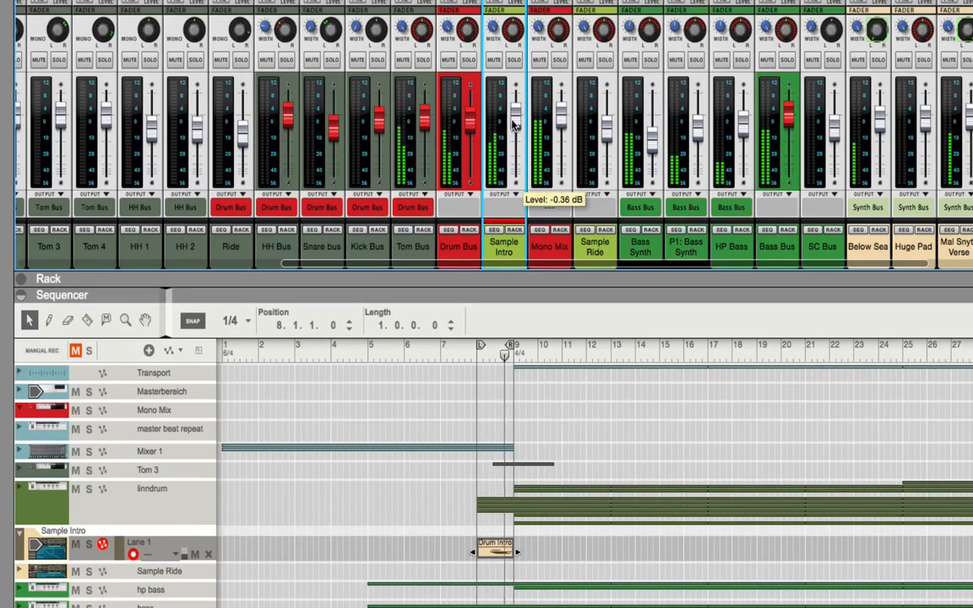
{"action": "left_click", "coordinate": [410, 351]}
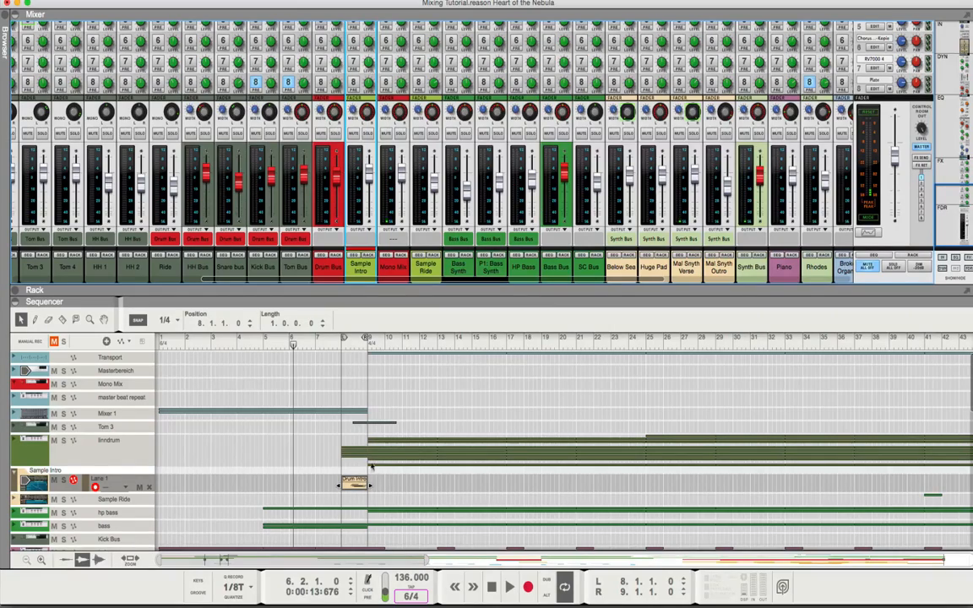
Inspect the Sample Intro channel's curve in the Spectrum EQ window, and close the window.
{"action": "scroll", "coordinate": [479, 239], "scroll_direction": "up", "scroll_amount": 10}
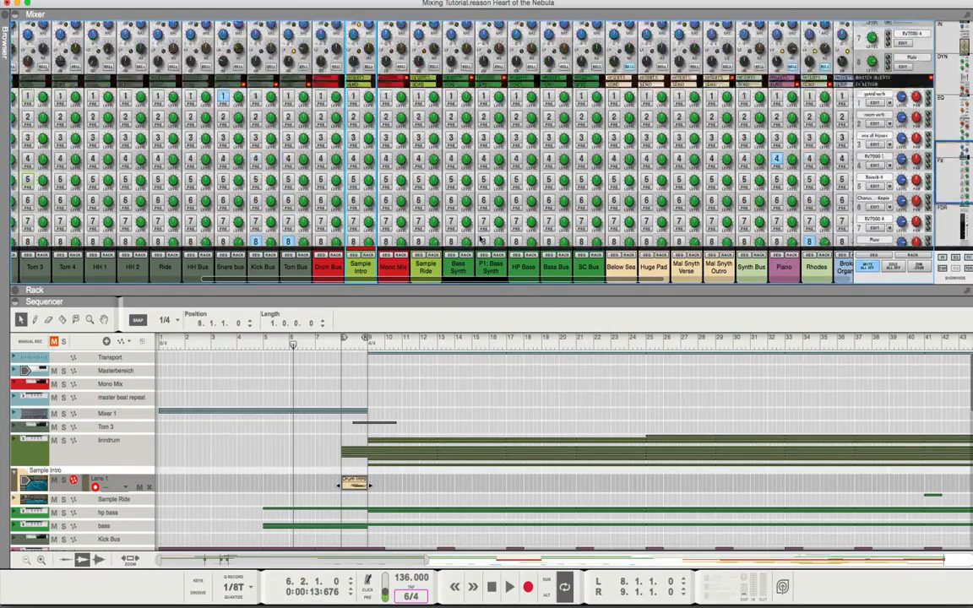
{"action": "scroll", "coordinate": [479, 239], "scroll_direction": "up", "scroll_amount": 8}
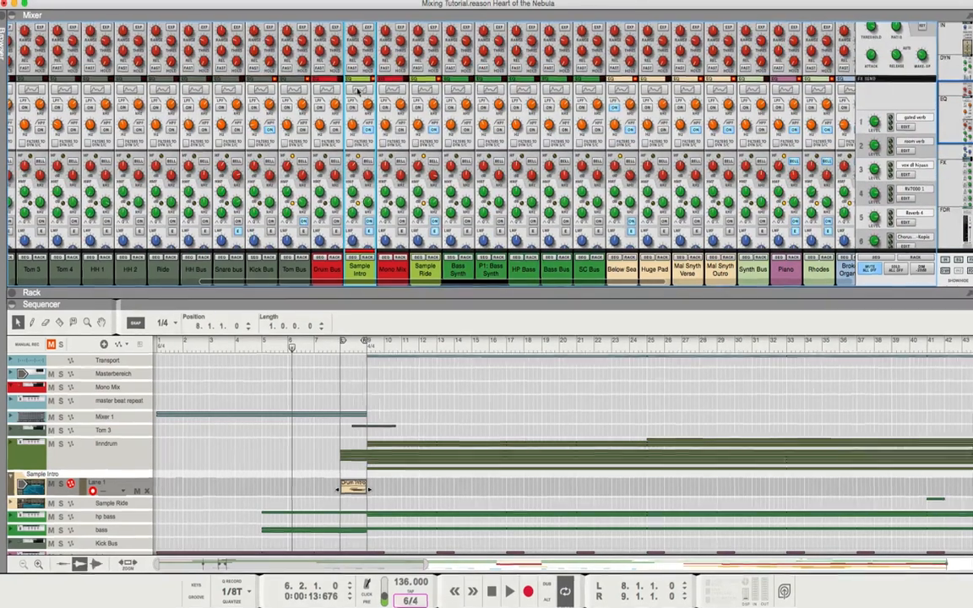
{"action": "left_click", "coordinate": [357, 90]}
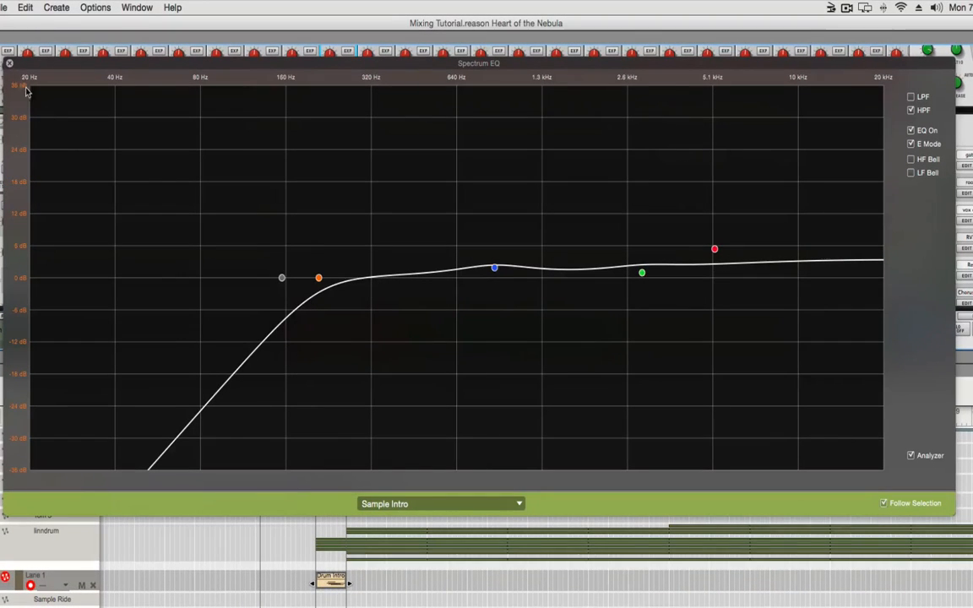
{"action": "left_click", "coordinate": [9, 63]}
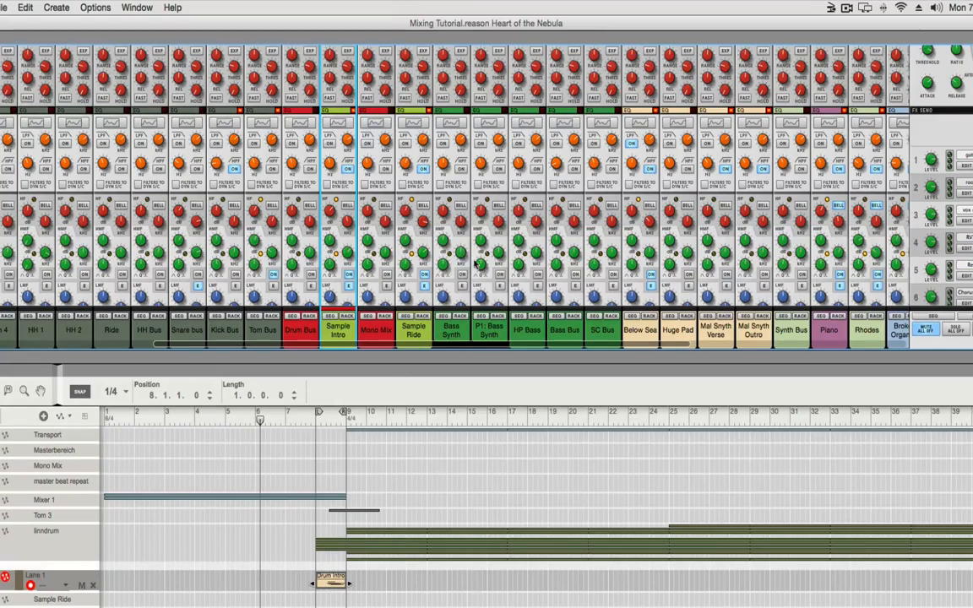
Solo the Mono Mix and Sample Intro channels in the mixer.
{"action": "scroll", "coordinate": [476, 264], "scroll_direction": "down", "scroll_amount": 3}
{"action": "scroll", "coordinate": [478, 254], "scroll_direction": "down", "scroll_amount": 8}
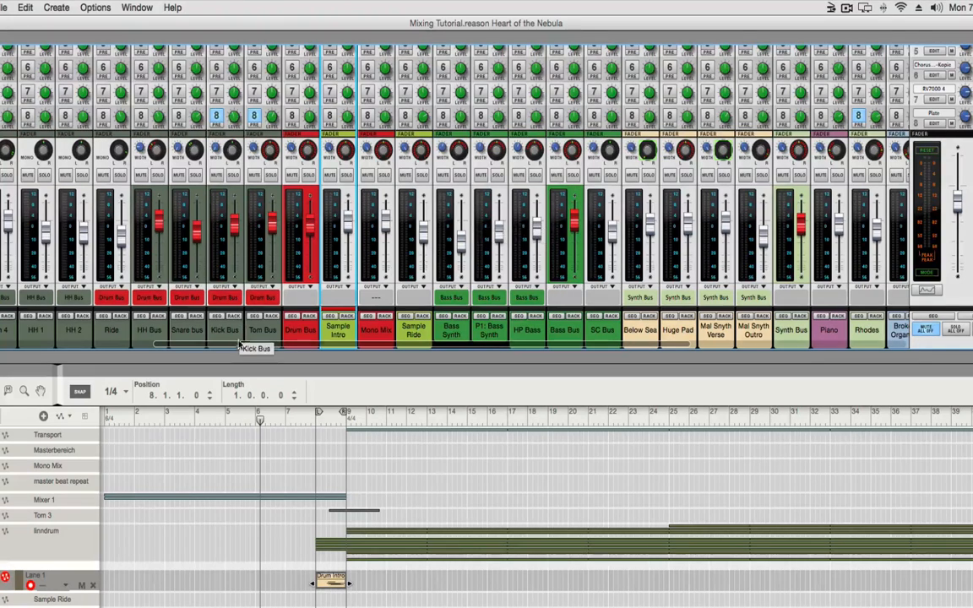
{"action": "left_click_drag", "start_coordinate": [254, 344], "coordinate": [425, 349]}
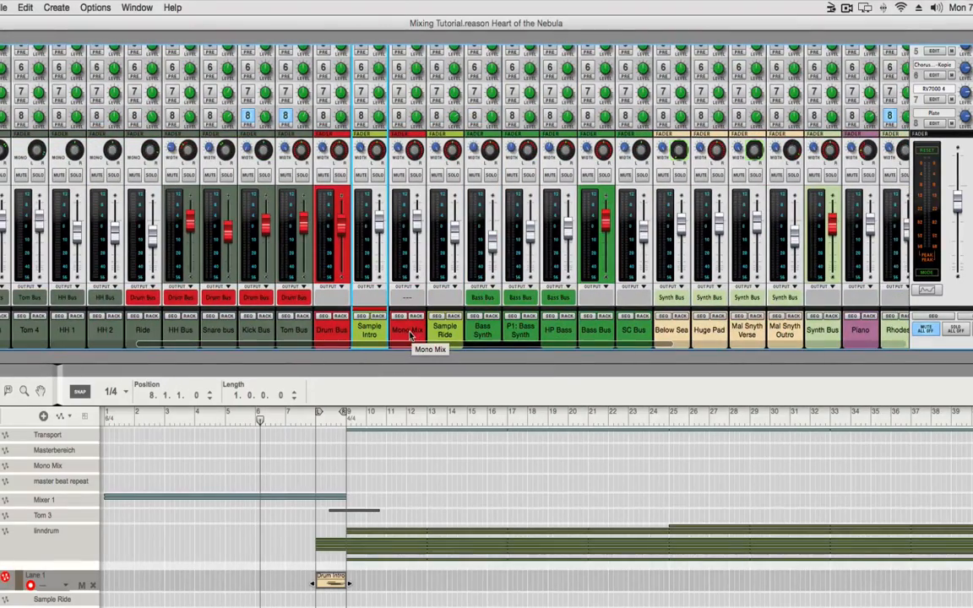
{"action": "left_click", "coordinate": [416, 175]}
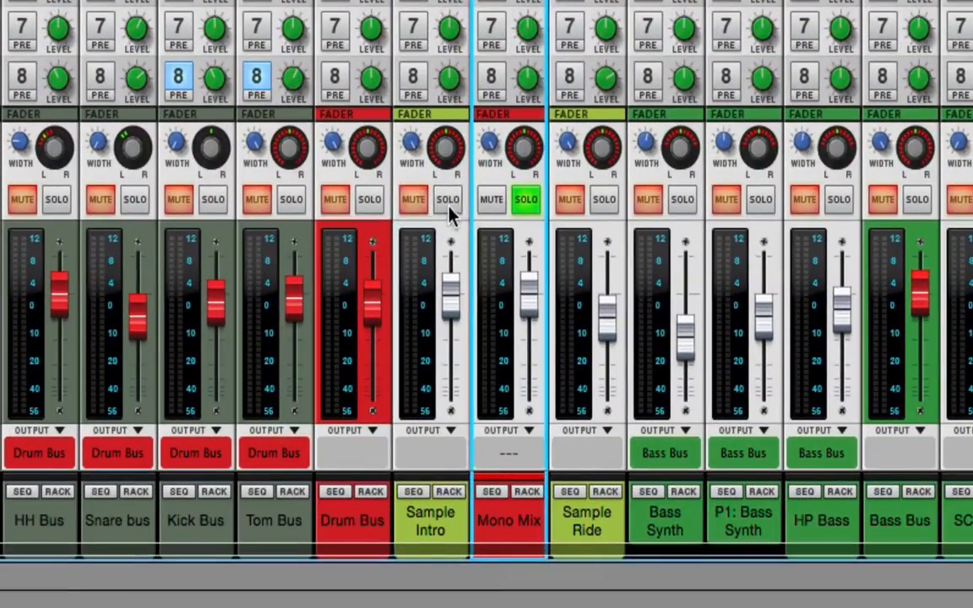
{"action": "left_click", "coordinate": [434, 198]}
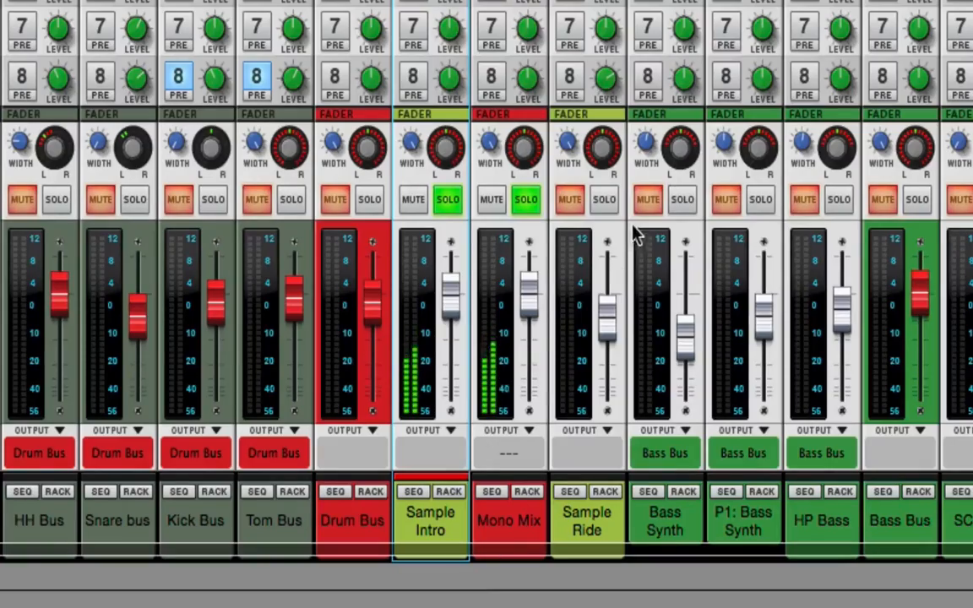
Enable the Sample Intro channel's compressor in fast mode, with higher ratio and release and a lower threshold.
{"action": "scroll", "coordinate": [639, 263], "scroll_direction": "up", "scroll_amount": 2}
{"action": "scroll", "coordinate": [639, 263], "scroll_direction": "up", "scroll_amount": 15}
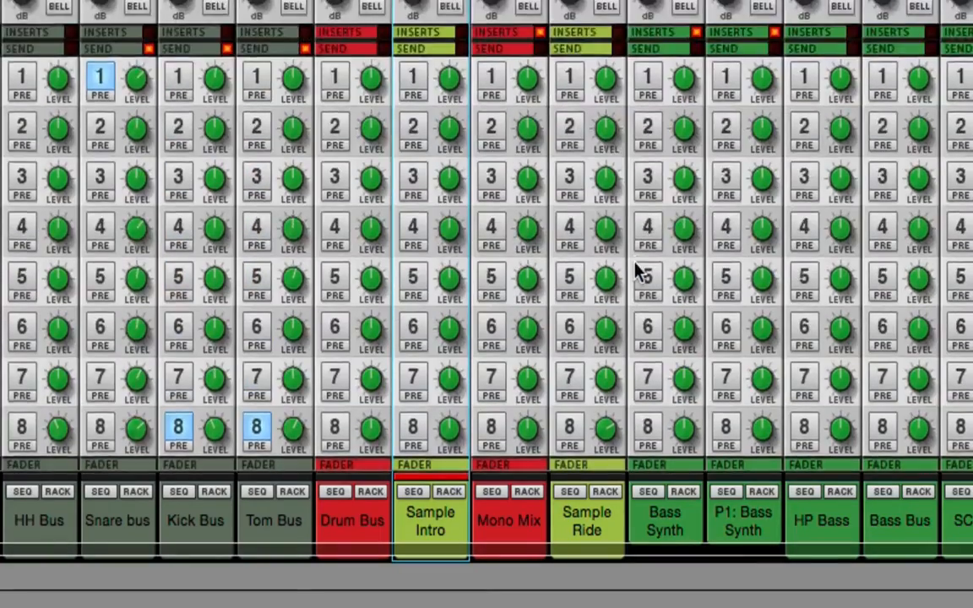
{"action": "scroll", "coordinate": [634, 269], "scroll_direction": "up", "scroll_amount": 15}
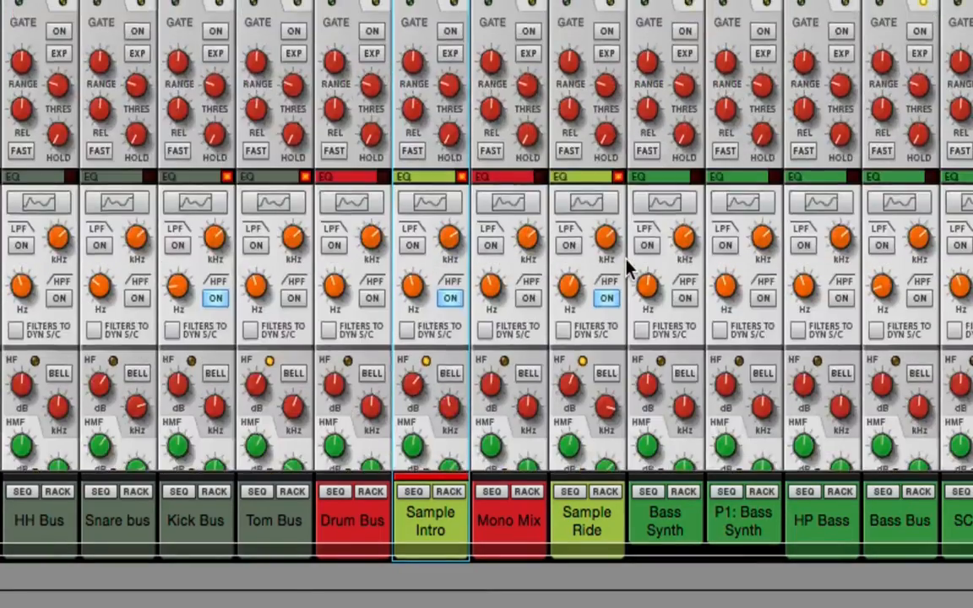
{"action": "scroll", "coordinate": [627, 268], "scroll_direction": "up", "scroll_amount": 15}
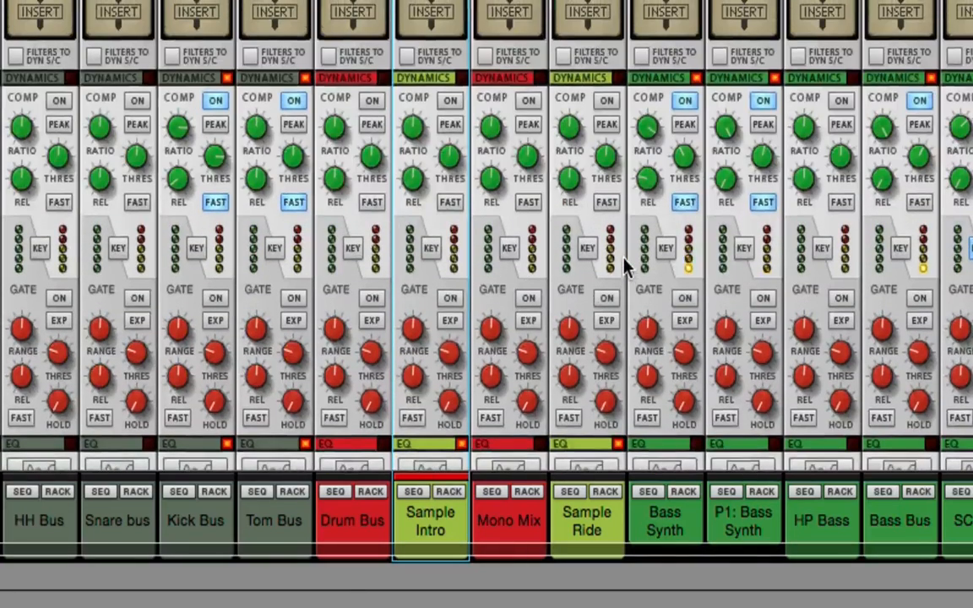
{"action": "left_click", "coordinate": [447, 101]}
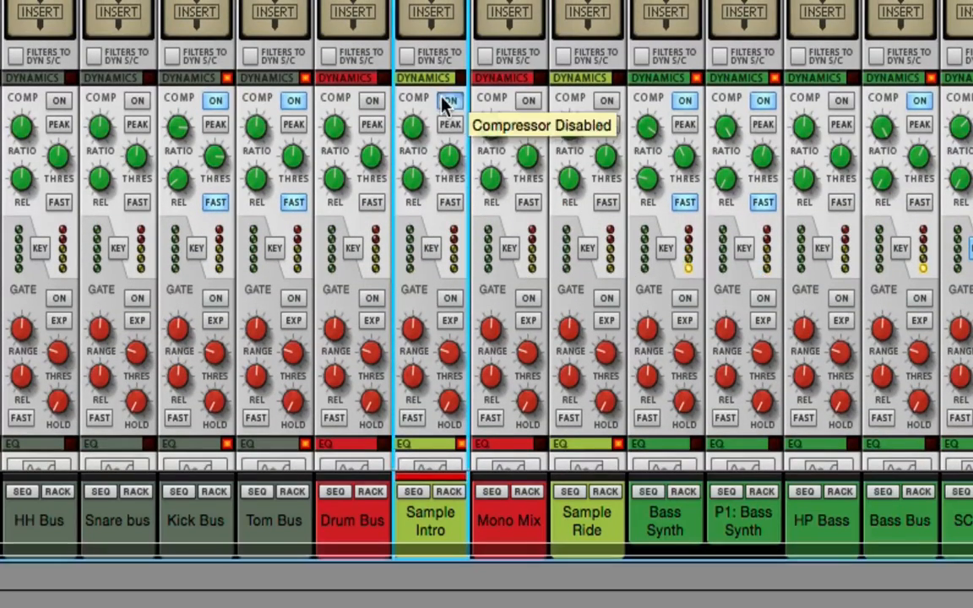
{"action": "left_click", "coordinate": [440, 199]}
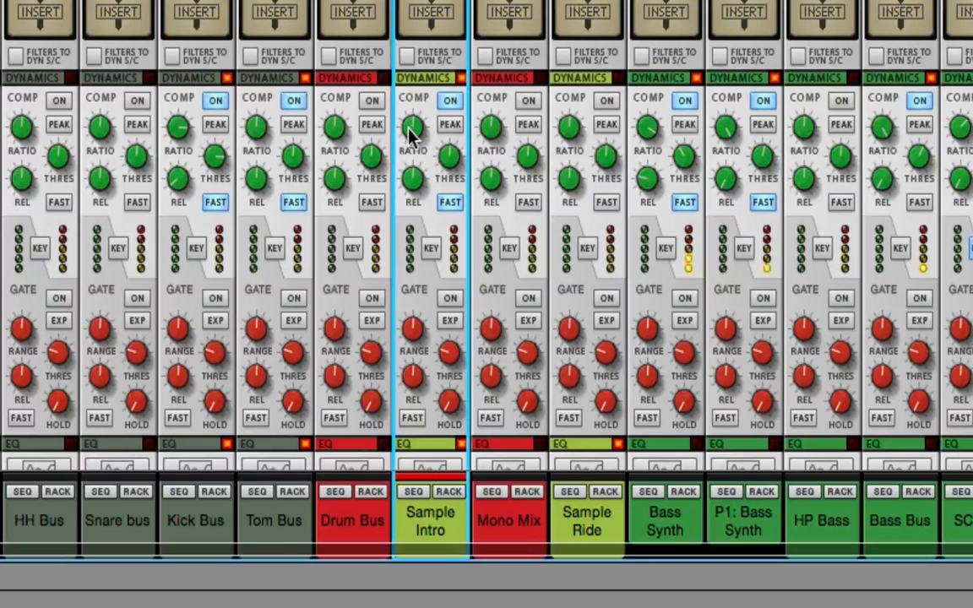
{"action": "left_click_drag", "start_coordinate": [404, 127], "coordinate": [404, 115]}
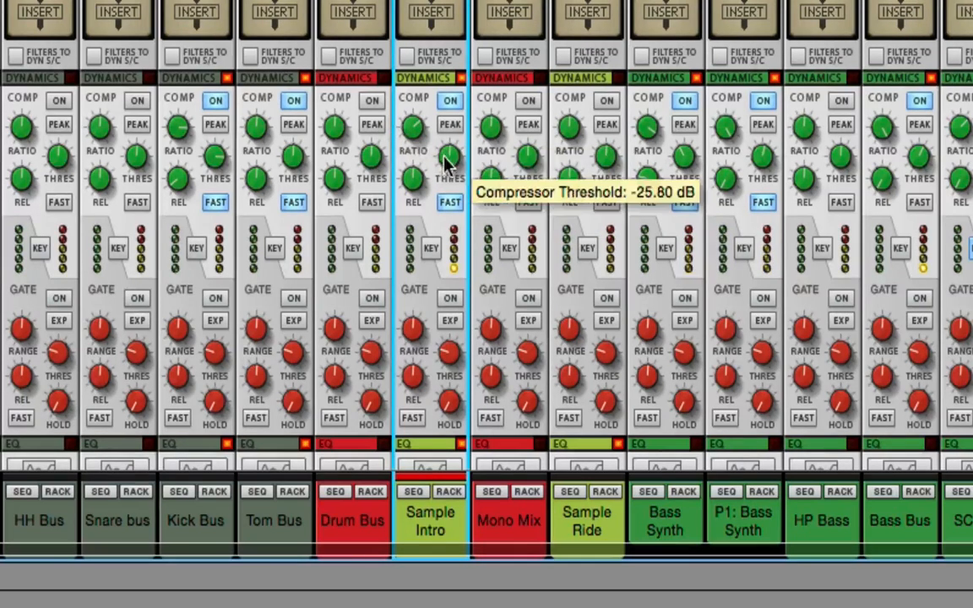
{"action": "left_click_drag", "start_coordinate": [450, 156], "coordinate": [382, 180]}
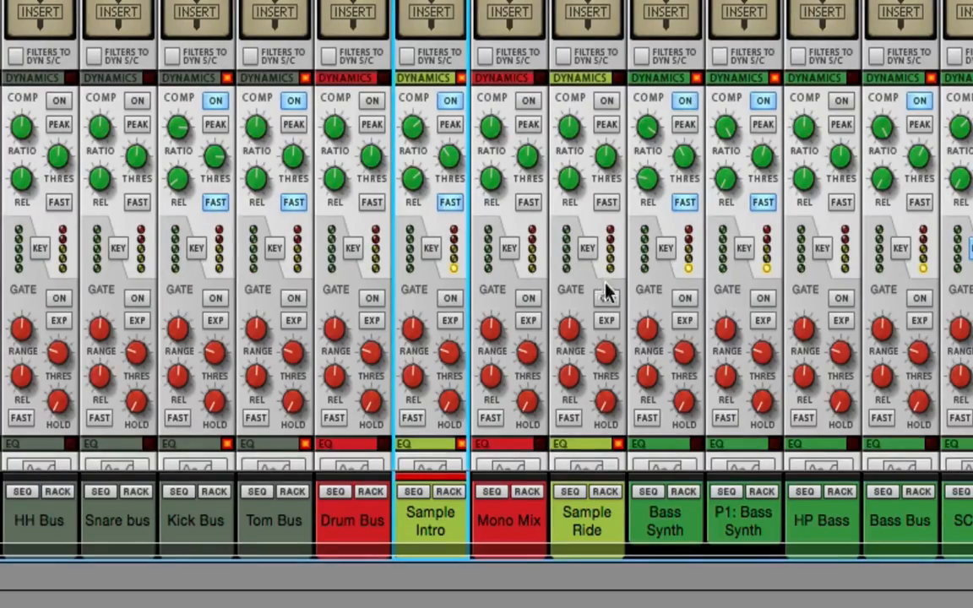
Enable FX send 8 on the Sample Intro channel and raise its send level.
{"action": "scroll", "coordinate": [608, 287], "scroll_direction": "down", "scroll_amount": 5}
{"action": "scroll", "coordinate": [610, 279], "scroll_direction": "down", "scroll_amount": 10}
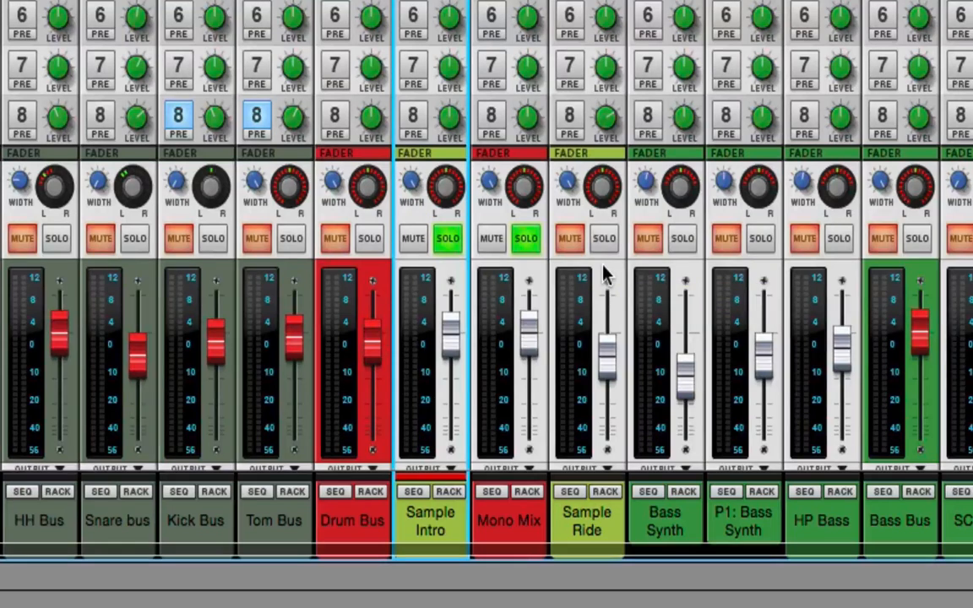
{"action": "scroll", "coordinate": [604, 272], "scroll_direction": "down", "scroll_amount": 2}
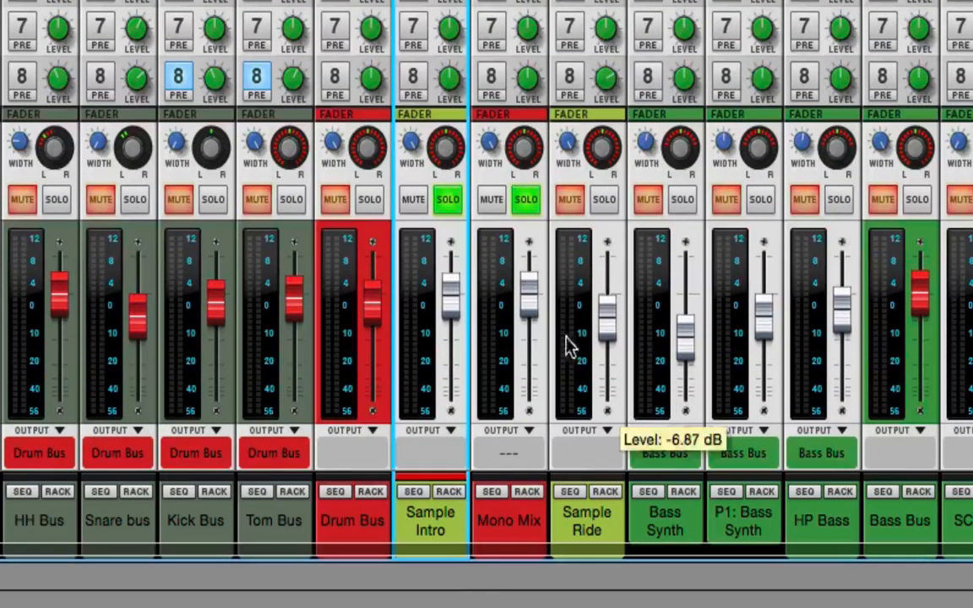
{"action": "left_click", "coordinate": [414, 75]}
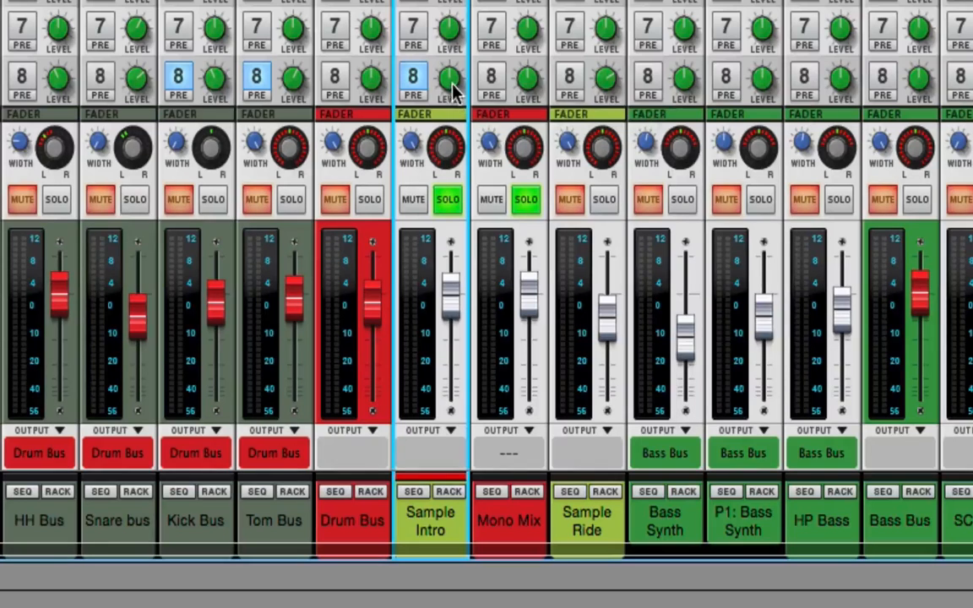
{"action": "left_click_drag", "start_coordinate": [450, 82], "coordinate": [445, 76]}
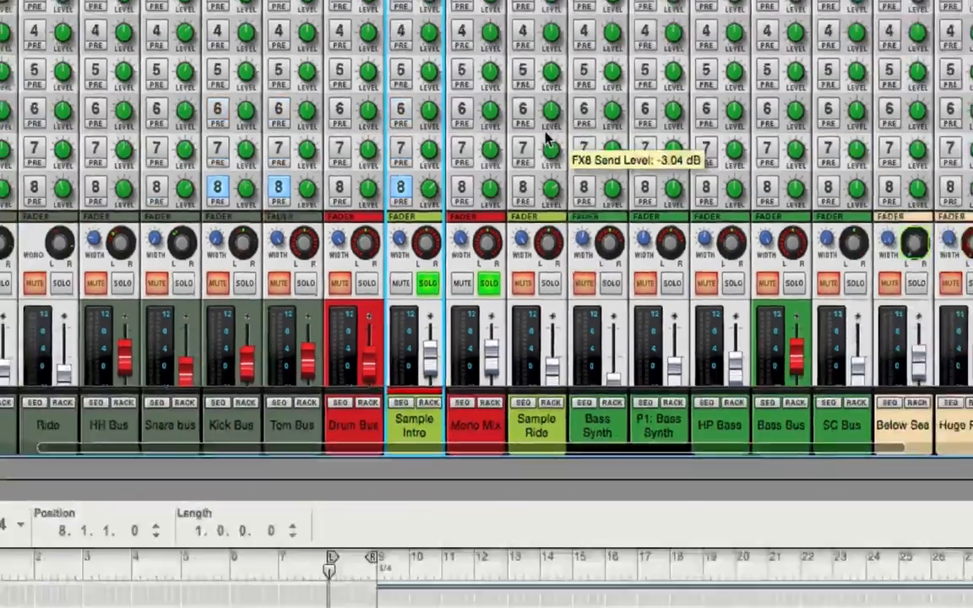
Play the soloed Drum Intro loop while checking the Sample Intro channel's send and compressor settings, and stop playback.
{"action": "scroll", "coordinate": [460, 118], "scroll_direction": "up", "scroll_amount": 10}
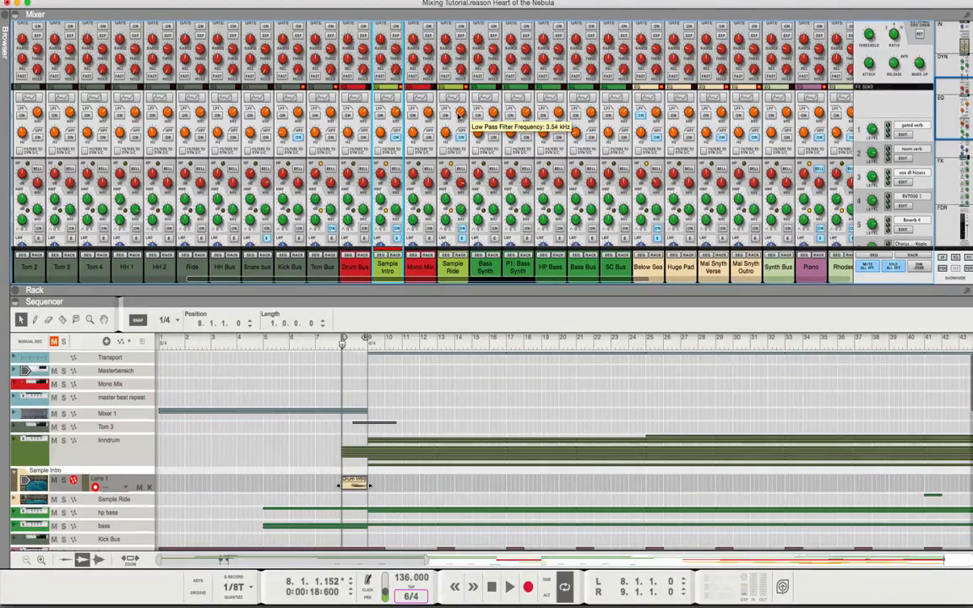
{"action": "scroll", "coordinate": [459, 118], "scroll_direction": "up", "scroll_amount": 5}
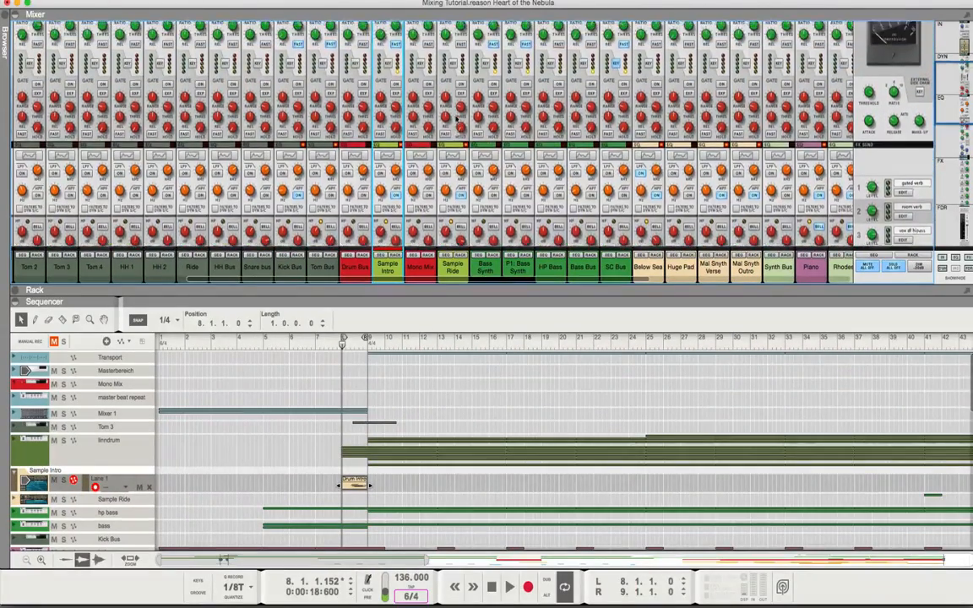
{"action": "scroll", "coordinate": [457, 120], "scroll_direction": "up", "scroll_amount": 3}
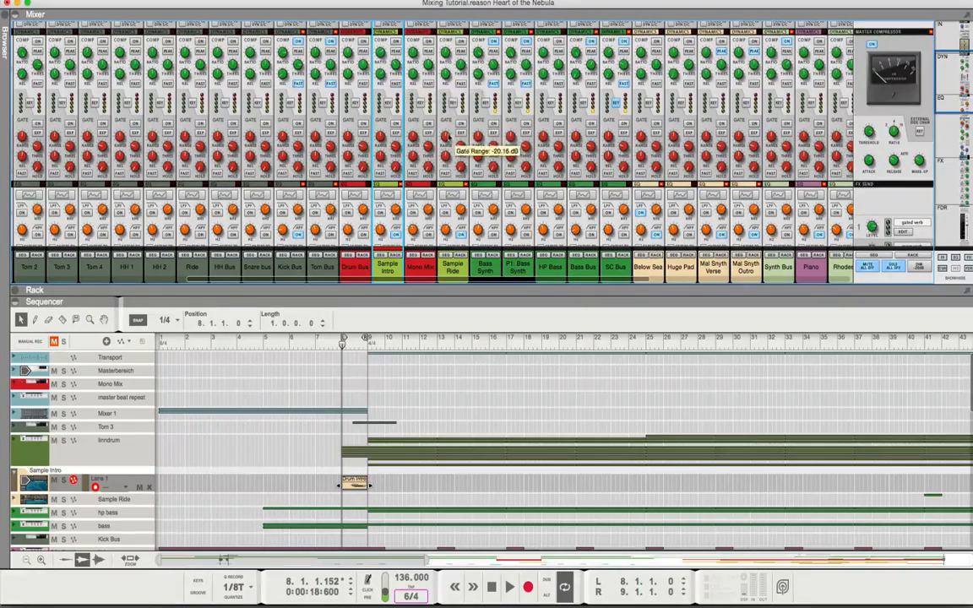
{"action": "scroll", "coordinate": [397, 85], "scroll_direction": "down", "scroll_amount": 5}
{"action": "key", "text": "space"}
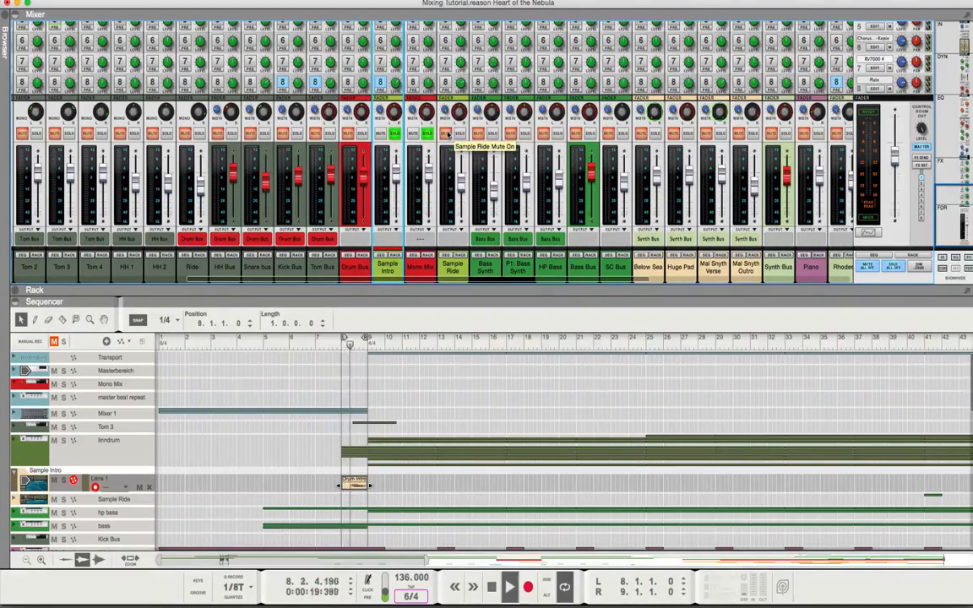
{"action": "scroll", "coordinate": [448, 135], "scroll_direction": "up", "scroll_amount": 5}
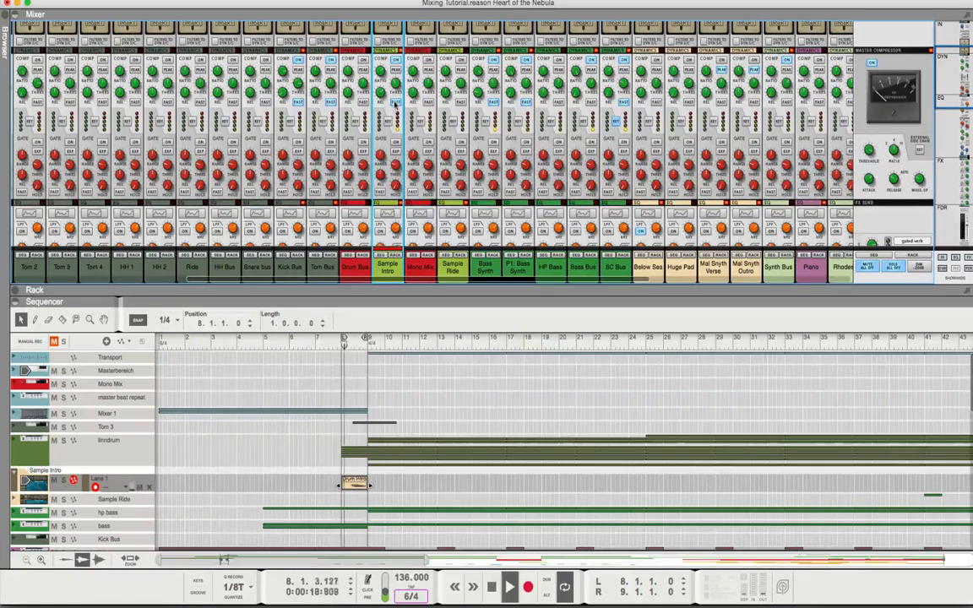
{"action": "key", "text": "space"}
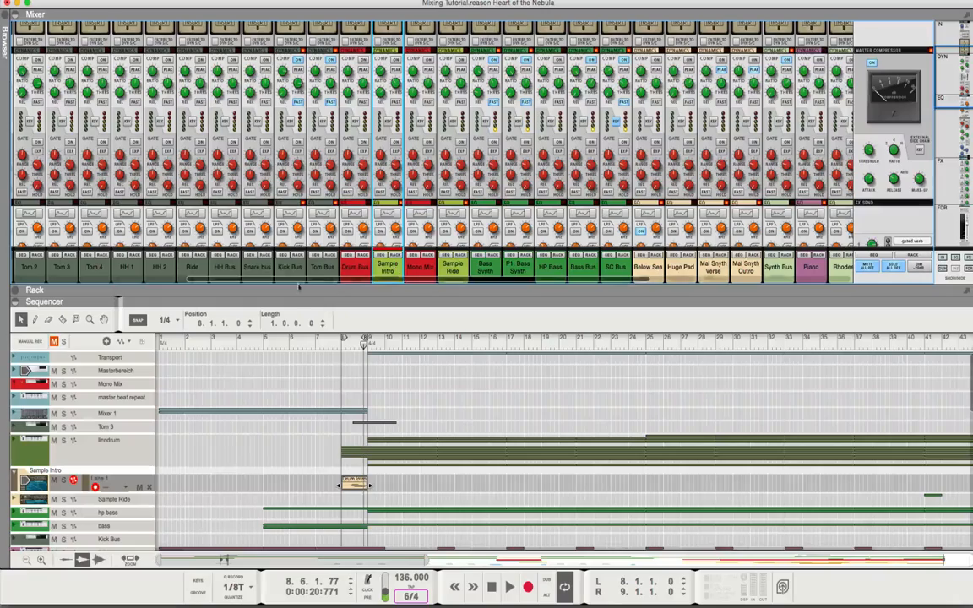
Turn off solo on the Sample Intro and Mono Mix channels and play the full mix from around bar 5.
{"action": "left_click", "coordinate": [287, 344]}
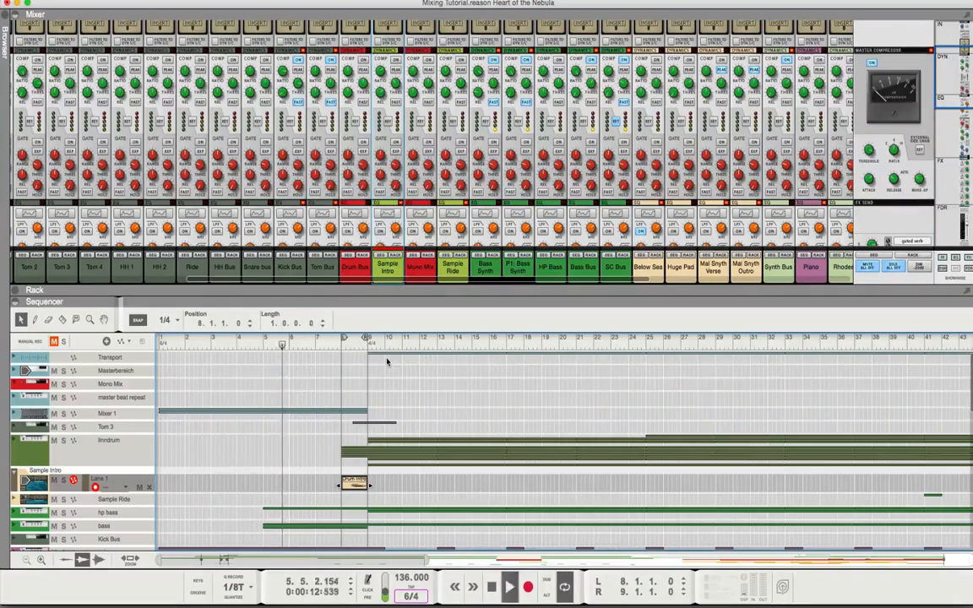
{"action": "scroll", "coordinate": [413, 179], "scroll_direction": "down", "scroll_amount": 5}
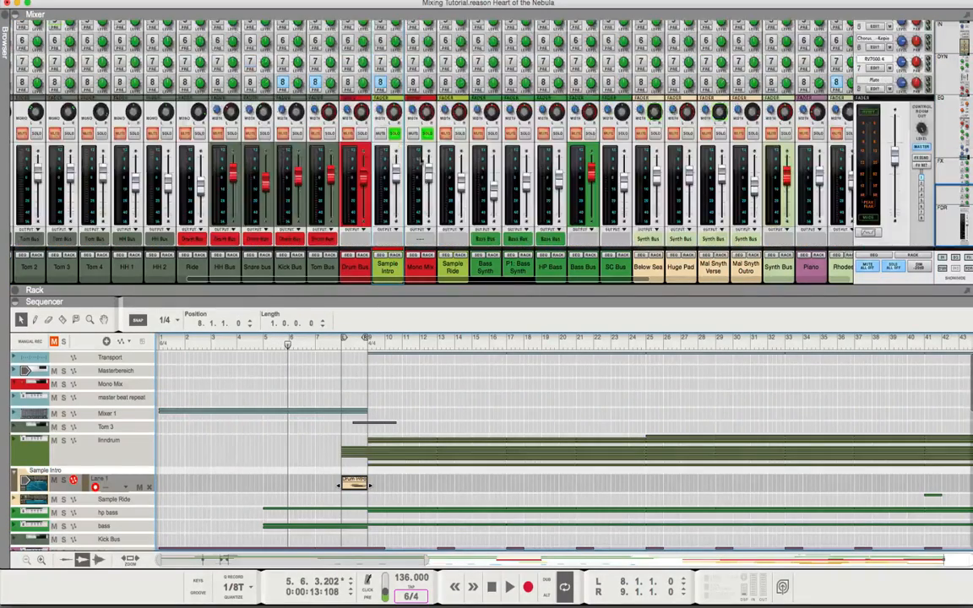
{"action": "left_click", "coordinate": [397, 134]}
{"action": "key", "text": "space"}
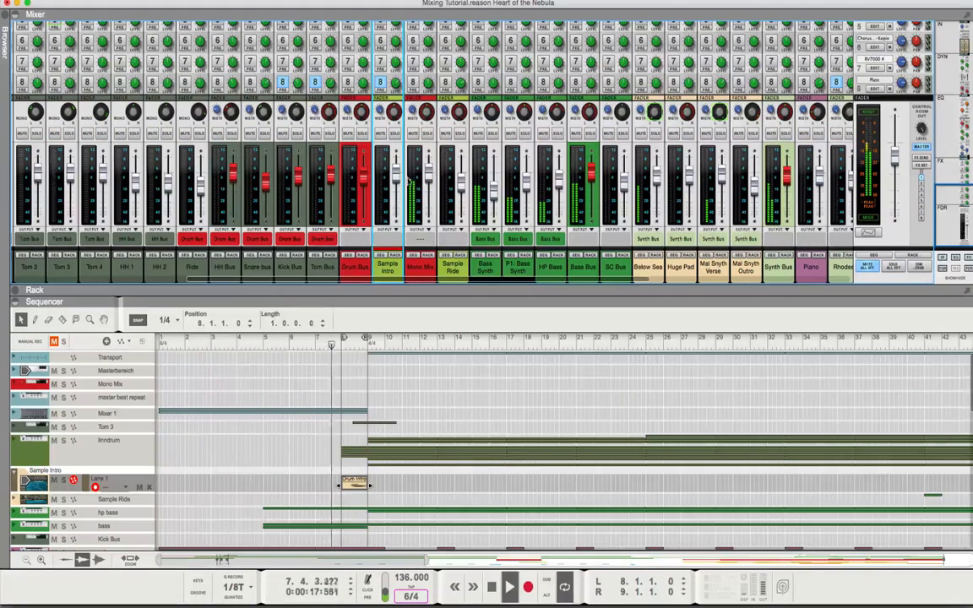
Replay the lead-in to the Drum Intro clip from around bars 7 and 6 while checking the Sample Intro channel's dynamics.
{"action": "scroll", "coordinate": [418, 182], "scroll_direction": "up", "scroll_amount": 5}
{"action": "scroll", "coordinate": [418, 180], "scroll_direction": "up", "scroll_amount": 5}
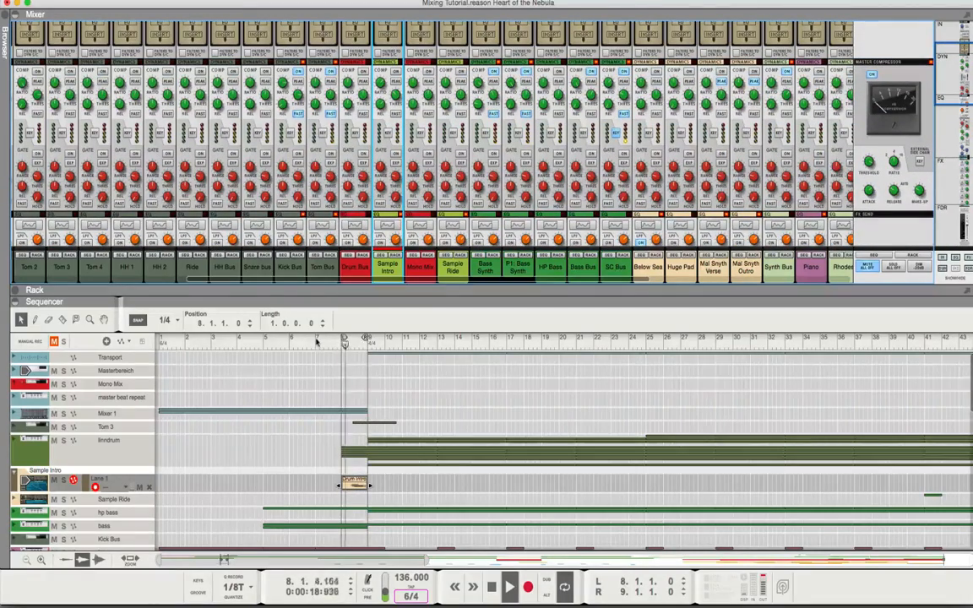
{"action": "left_click", "coordinate": [318, 341]}
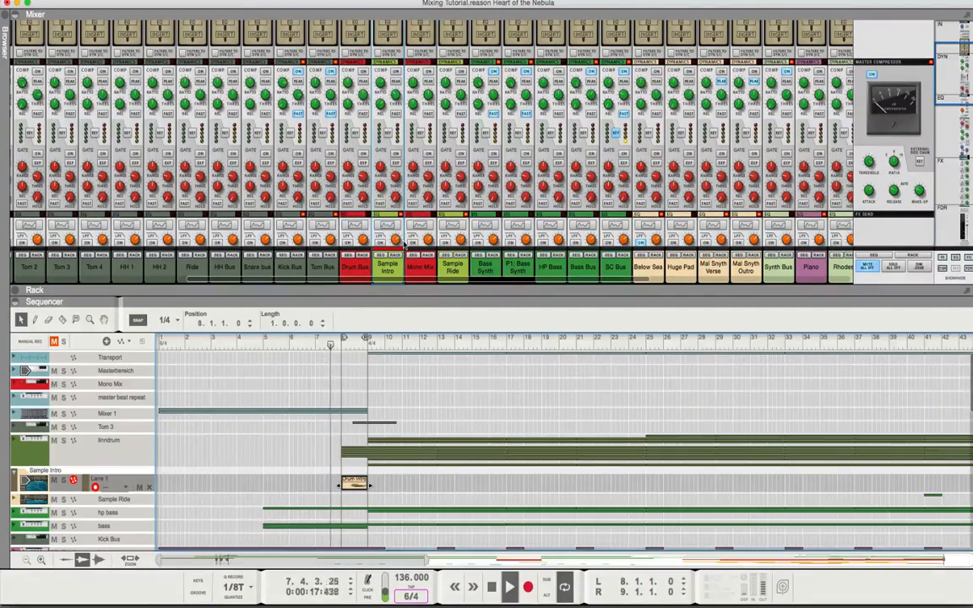
{"action": "left_click", "coordinate": [297, 341]}
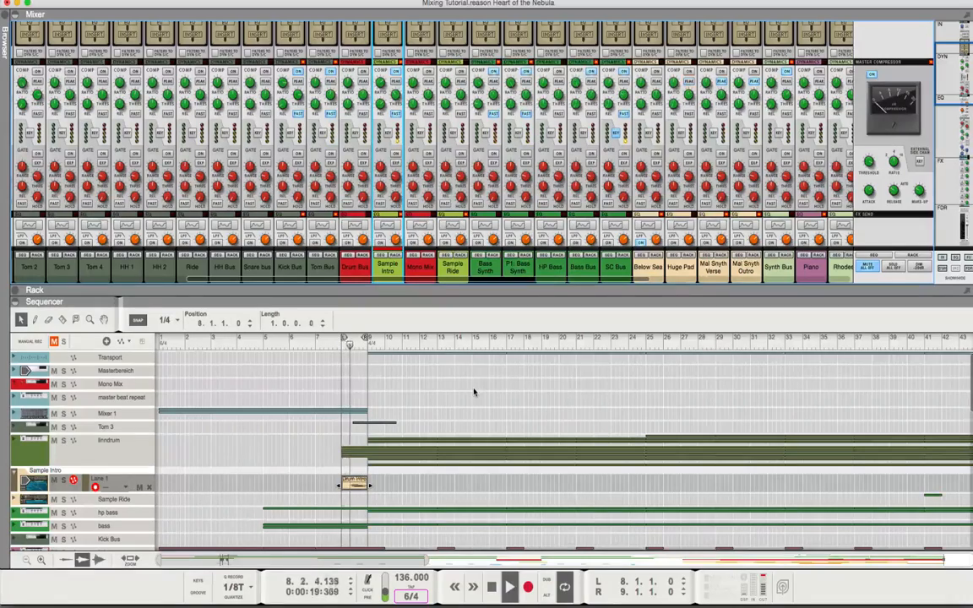
Play the mix from around bar 7 and sweep the Sample Intro channel's fader down and back up to compare levels.
{"action": "key", "text": "space"}
{"action": "left_click", "coordinate": [292, 341]}
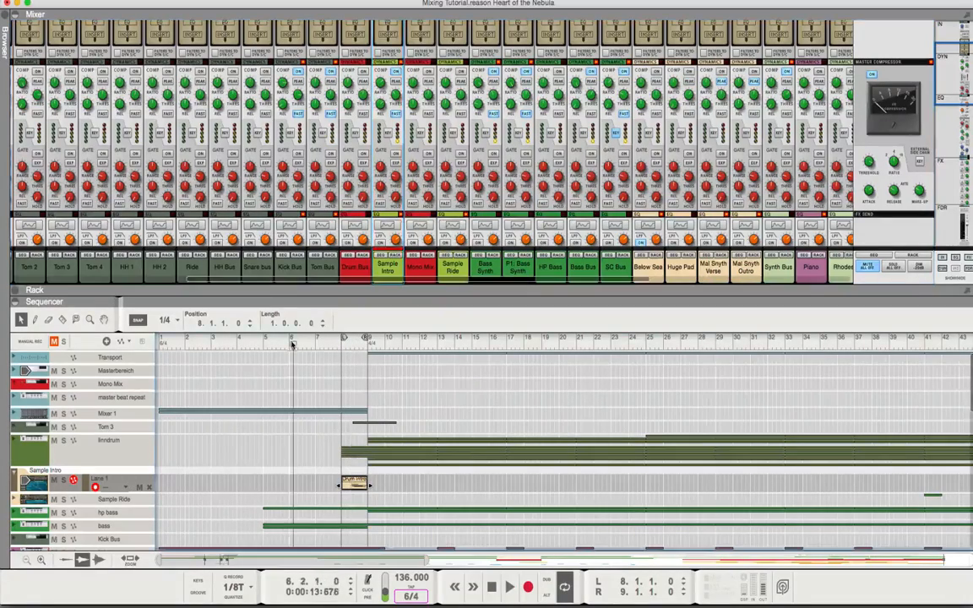
{"action": "scroll", "coordinate": [440, 175], "scroll_direction": "down", "scroll_amount": 10}
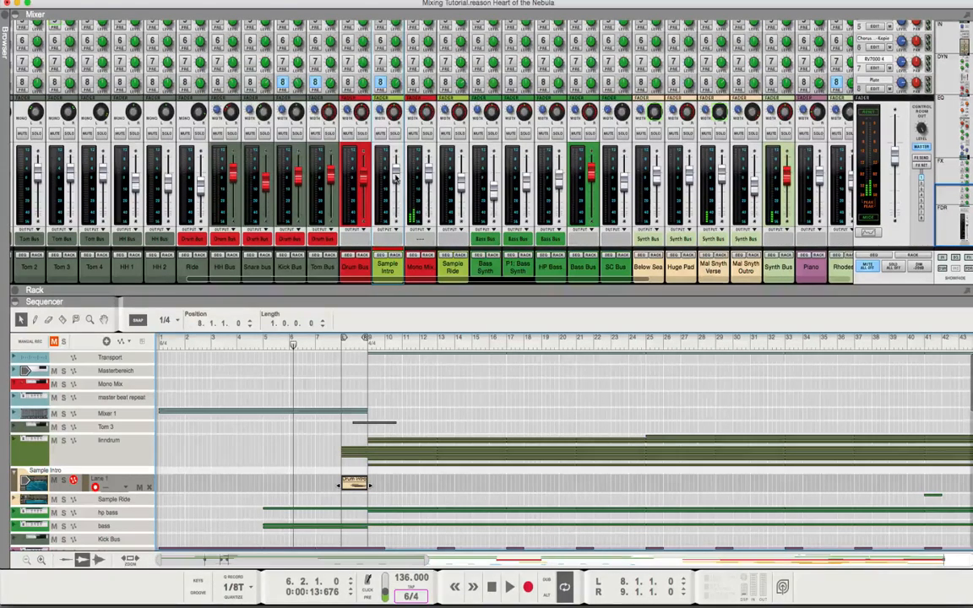
{"action": "left_click", "coordinate": [323, 343]}
{"action": "key", "text": "space"}
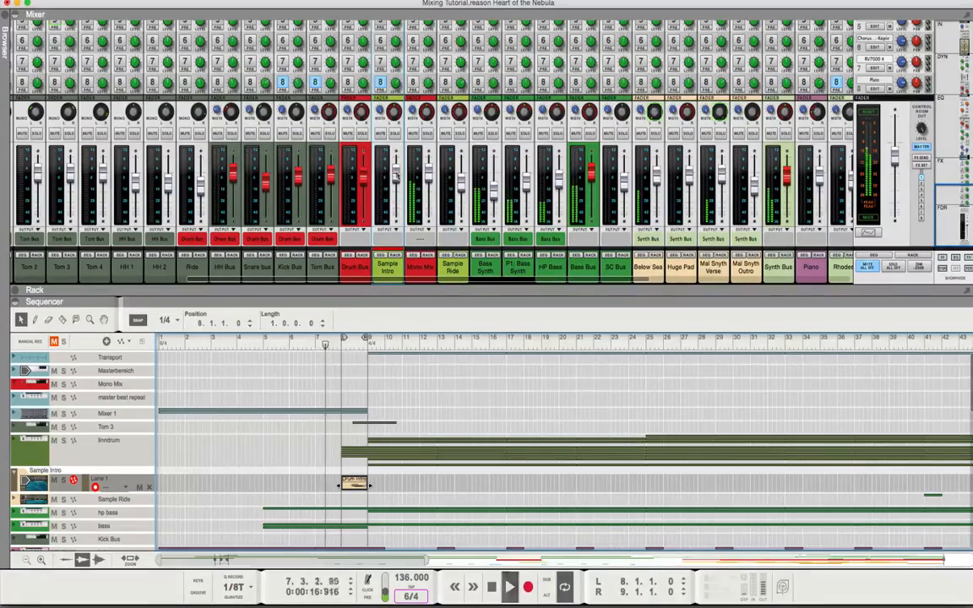
{"action": "left_click_drag", "start_coordinate": [396, 172], "coordinate": [392, 223]}
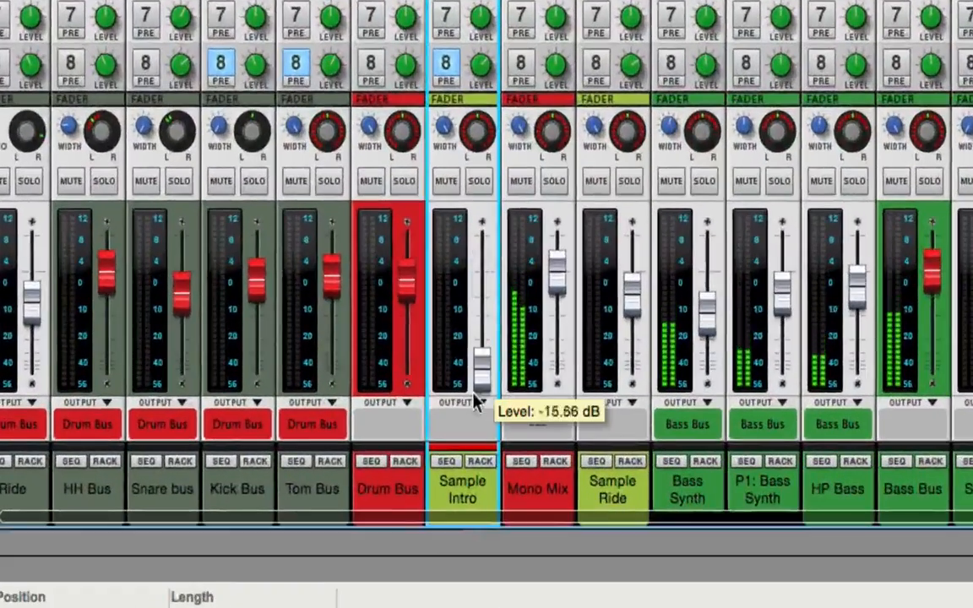
{"action": "left_click_drag", "start_coordinate": [475, 401], "coordinate": [472, 269]}
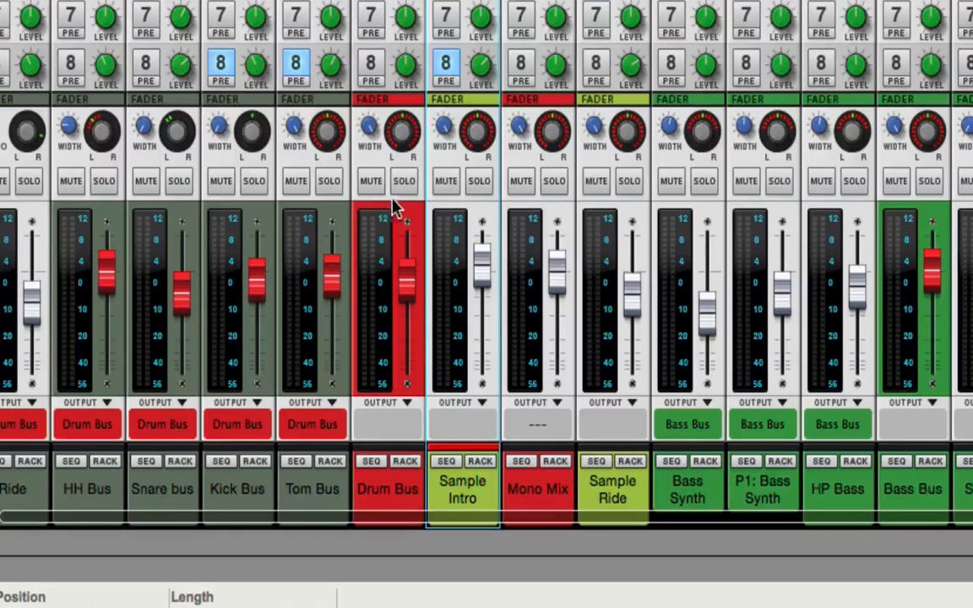
Compare narrow and full stereo width on the Sample Intro channel during playback, finishing on a narrower setting.
{"action": "mouse_move", "coordinate": [445, 137]}
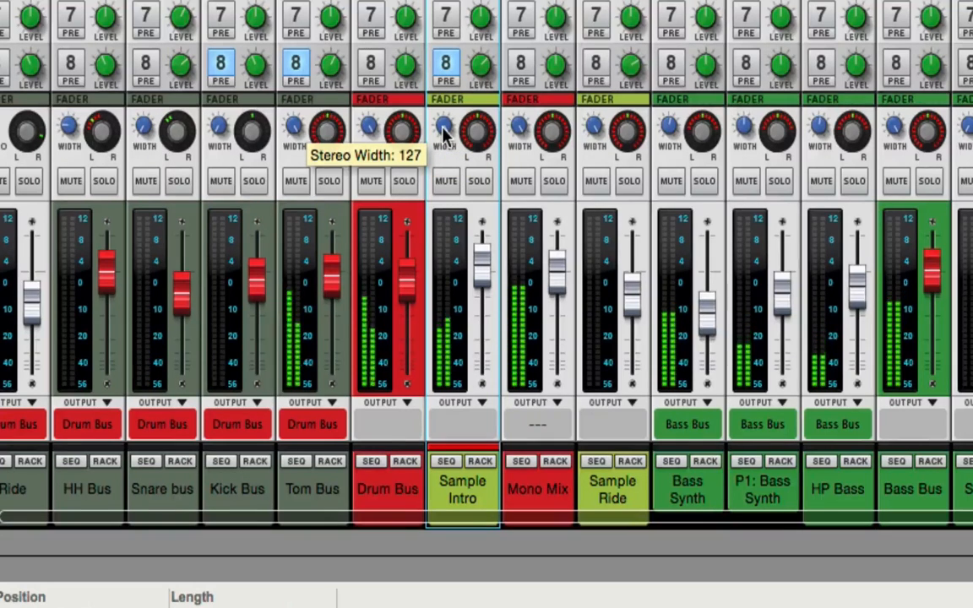
{"action": "left_click_drag", "start_coordinate": [443, 135], "coordinate": [441, 160]}
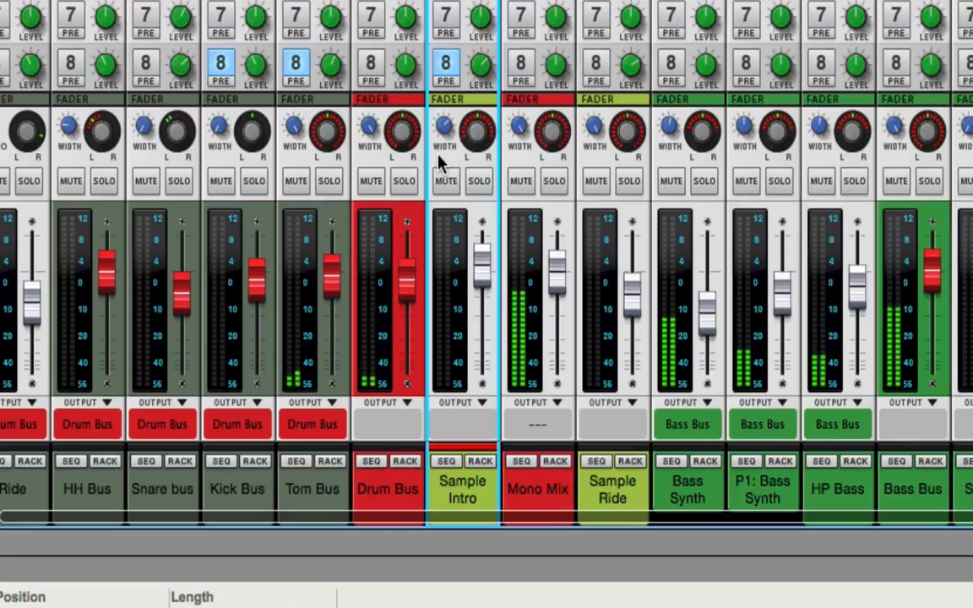
{"action": "left_click_drag", "start_coordinate": [441, 124], "coordinate": [428, 91]}
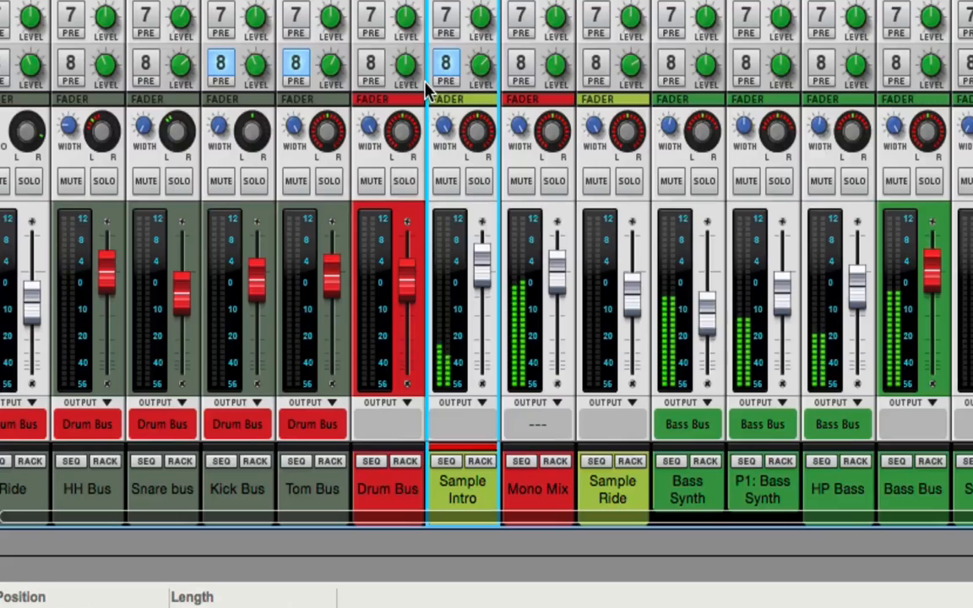
{"action": "left_click_drag", "start_coordinate": [445, 124], "coordinate": [443, 150]}
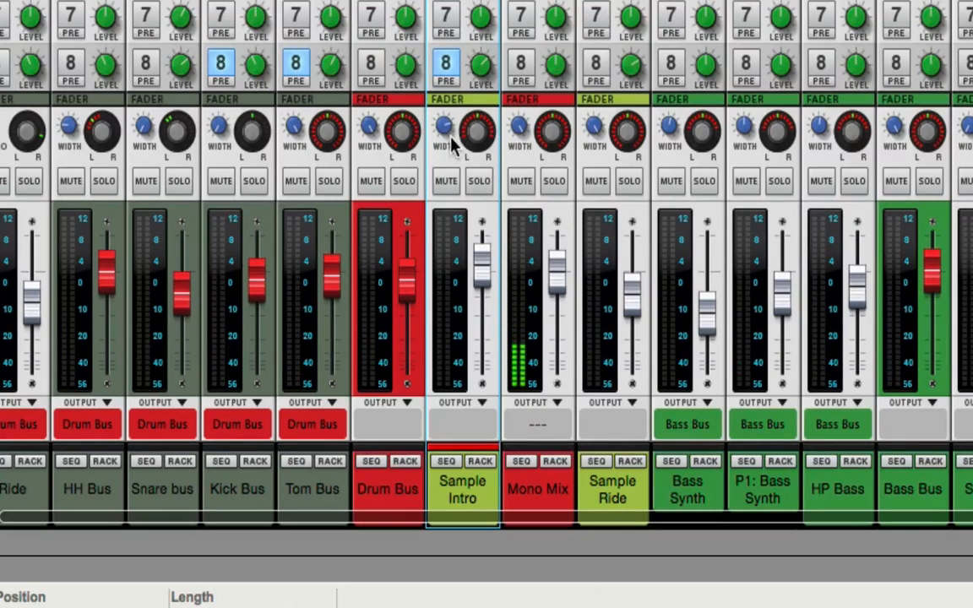
Switch off FX send 8, the compressor and its Fast mode on the Sample Intro channel.
{"action": "left_click", "coordinate": [444, 63]}
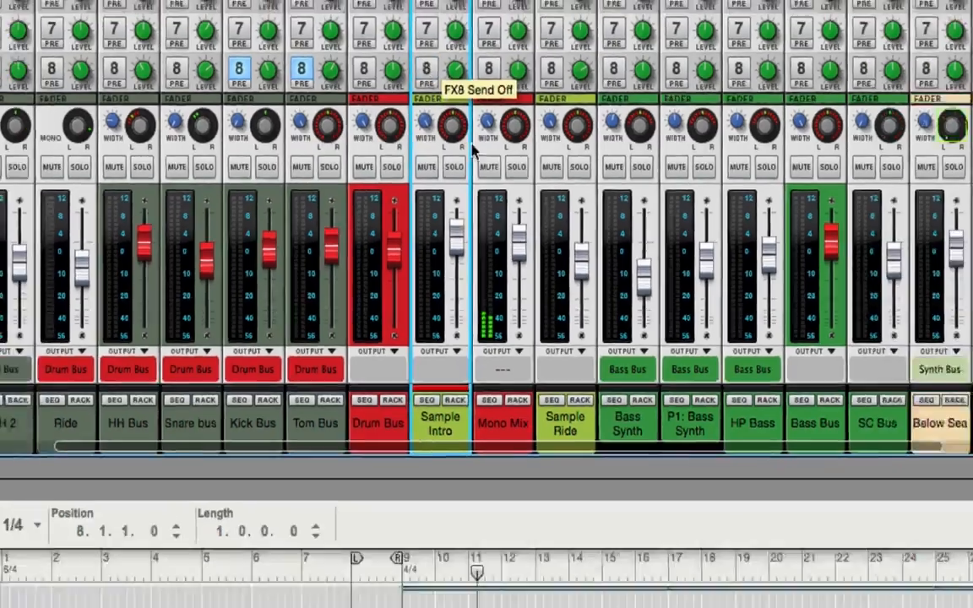
{"action": "scroll", "coordinate": [468, 164], "scroll_direction": "up", "scroll_amount": 15}
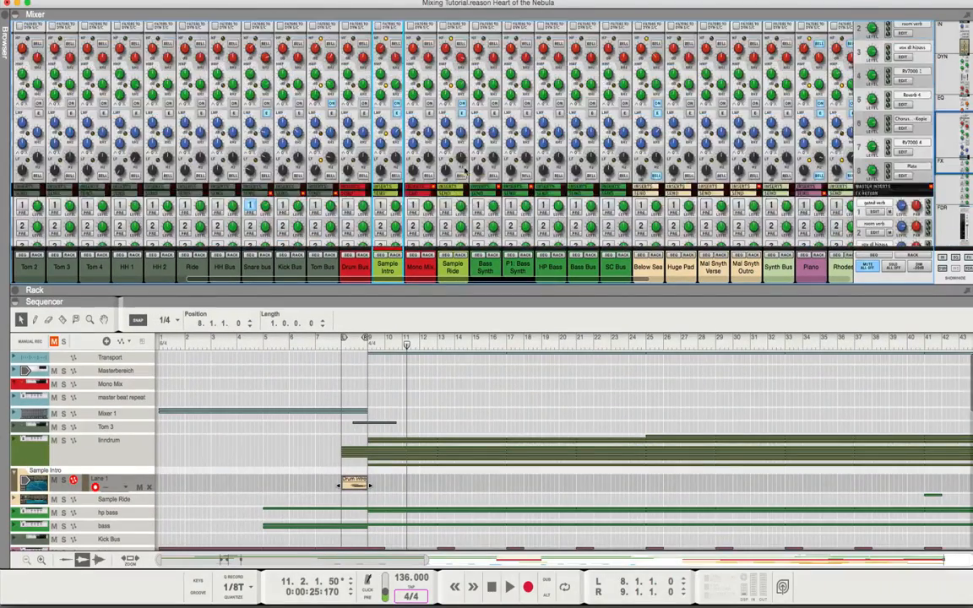
{"action": "scroll", "coordinate": [462, 169], "scroll_direction": "up", "scroll_amount": 6}
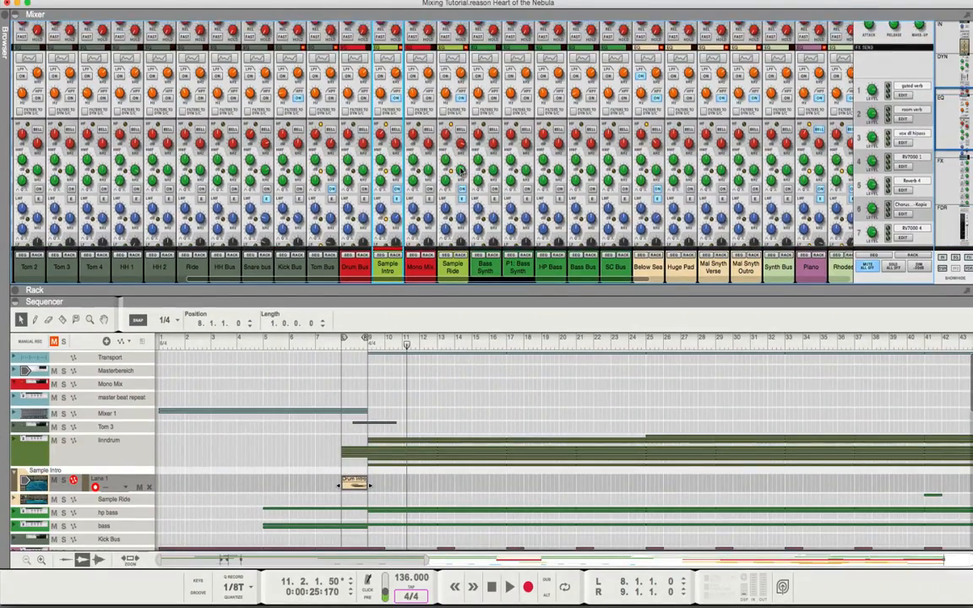
{"action": "scroll", "coordinate": [460, 172], "scroll_direction": "down", "scroll_amount": 5}
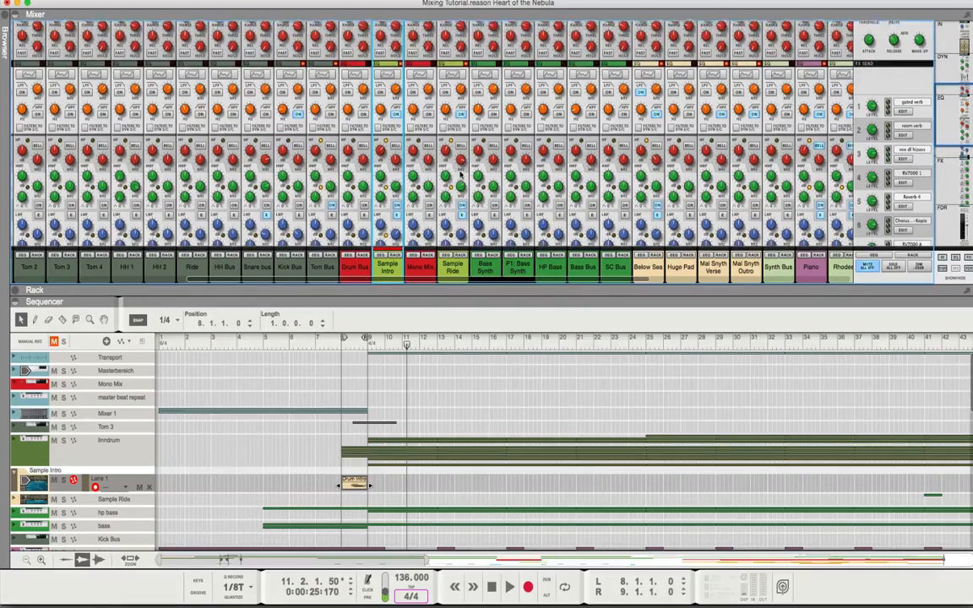
{"action": "scroll", "coordinate": [460, 173], "scroll_direction": "up", "scroll_amount": 8}
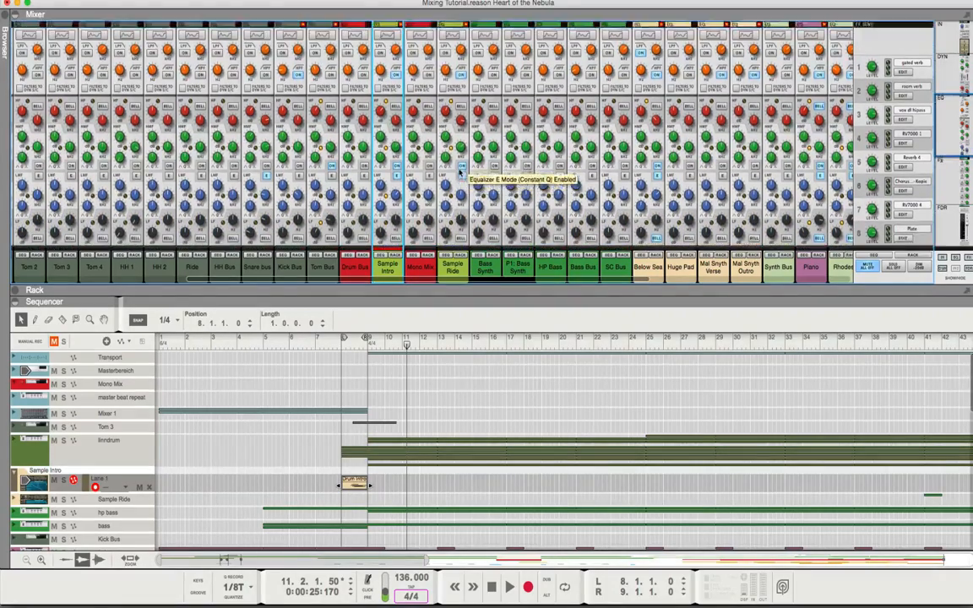
{"action": "scroll", "coordinate": [457, 176], "scroll_direction": "down", "scroll_amount": 1}
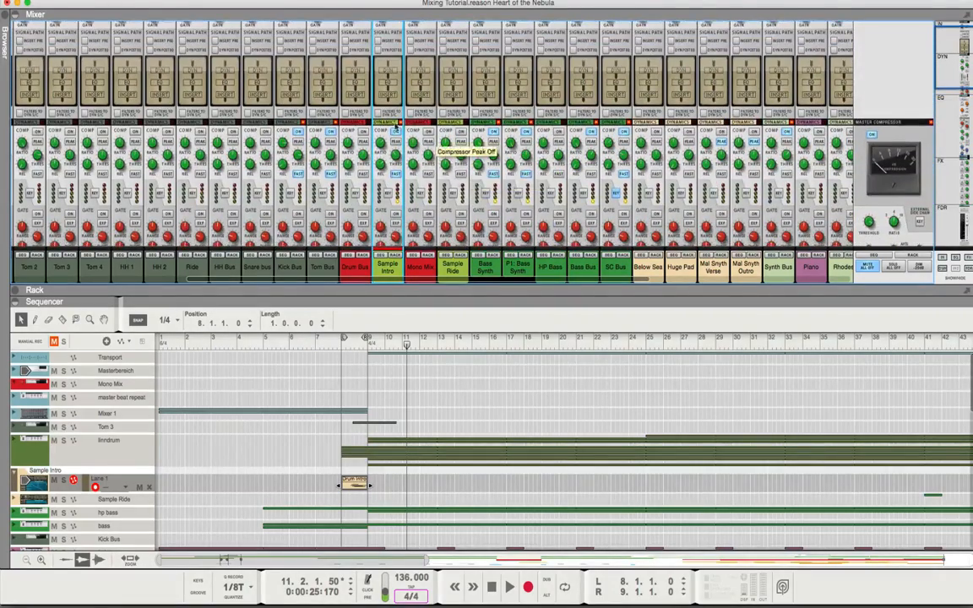
{"action": "left_click", "coordinate": [394, 133]}
{"action": "left_click", "coordinate": [395, 174]}
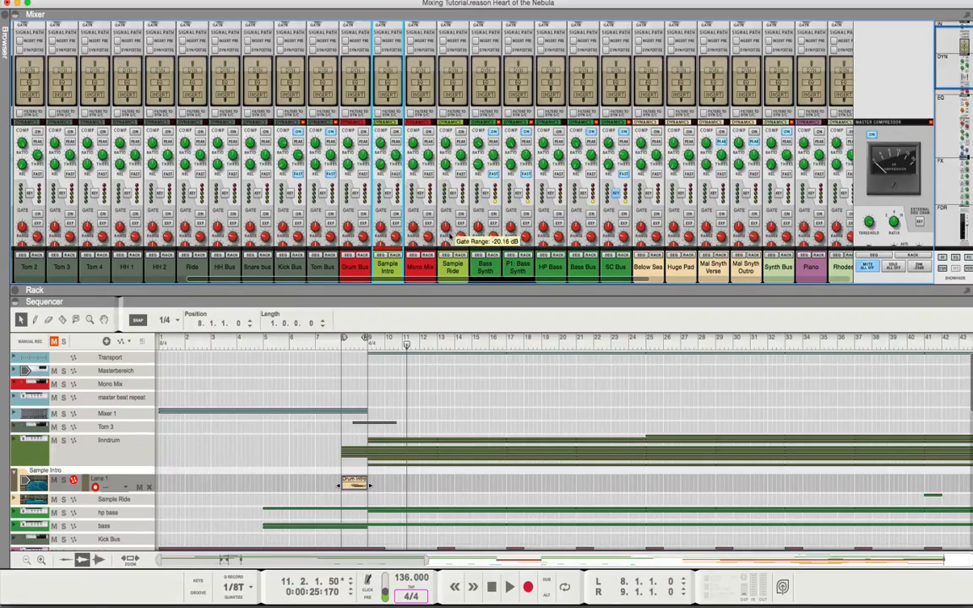
{"action": "scroll", "coordinate": [439, 193], "scroll_direction": "down", "scroll_amount": 10}
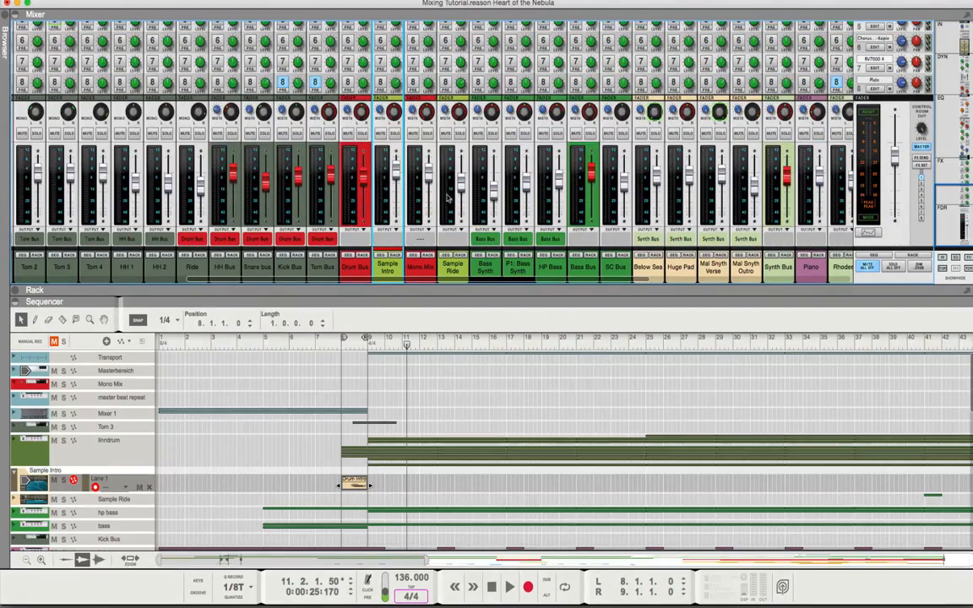
Play the full mix from around bar 6 through the Drum Intro clip and stop just after bar 9.
{"action": "left_click", "coordinate": [306, 344]}
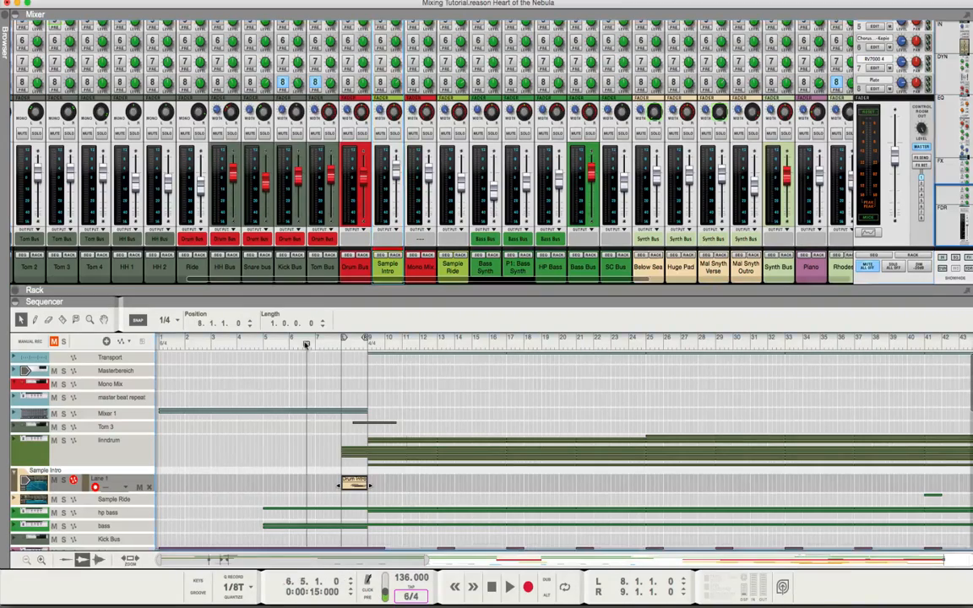
{"action": "left_click", "coordinate": [257, 344]}
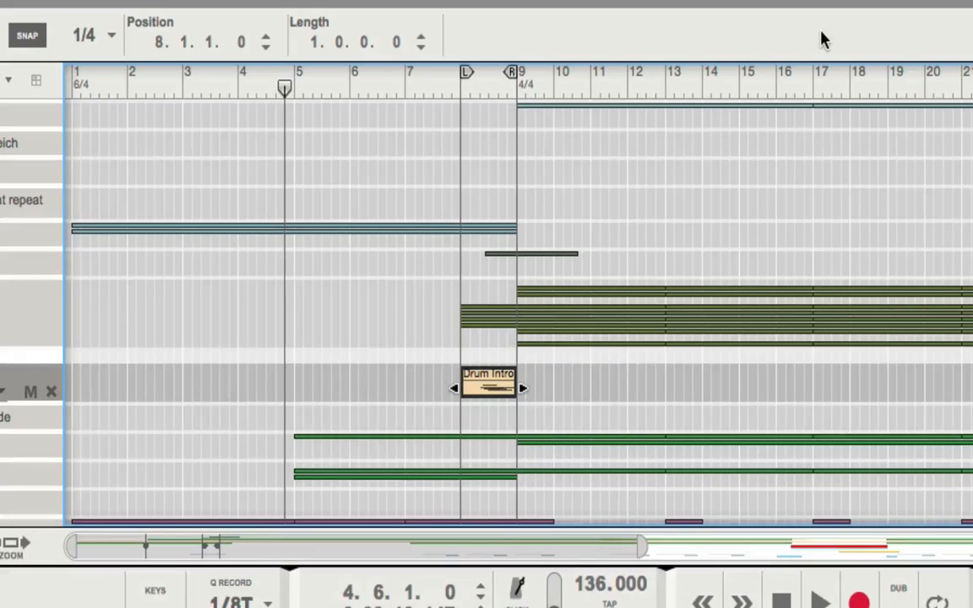
{"action": "left_click", "coordinate": [359, 80]}
{"action": "key", "text": "space"}
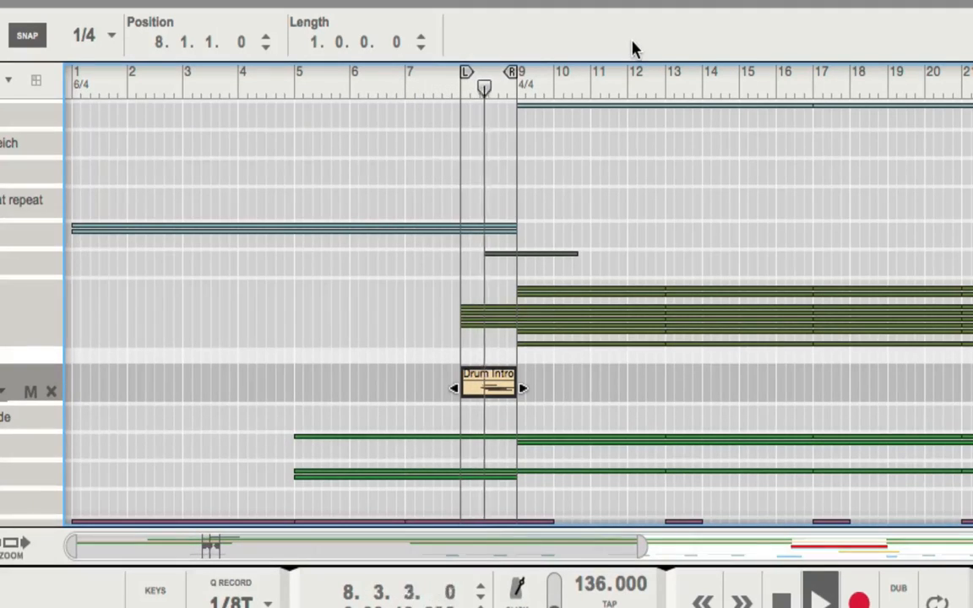
{"action": "key", "text": "space"}
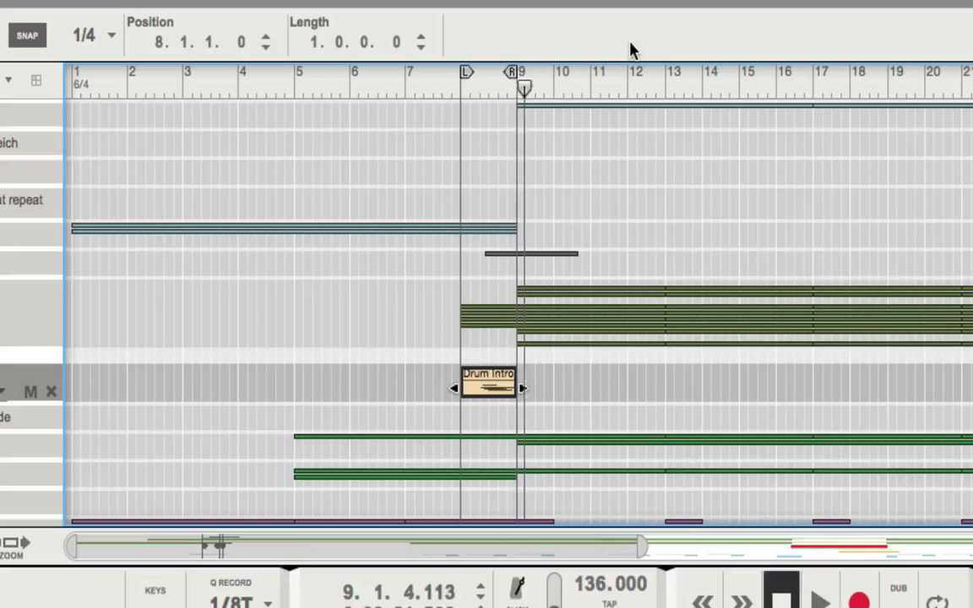
Replay the transition through the Drum Intro clip several times from around bar 6 and return the playhead there.
{"action": "left_click", "coordinate": [357, 95]}
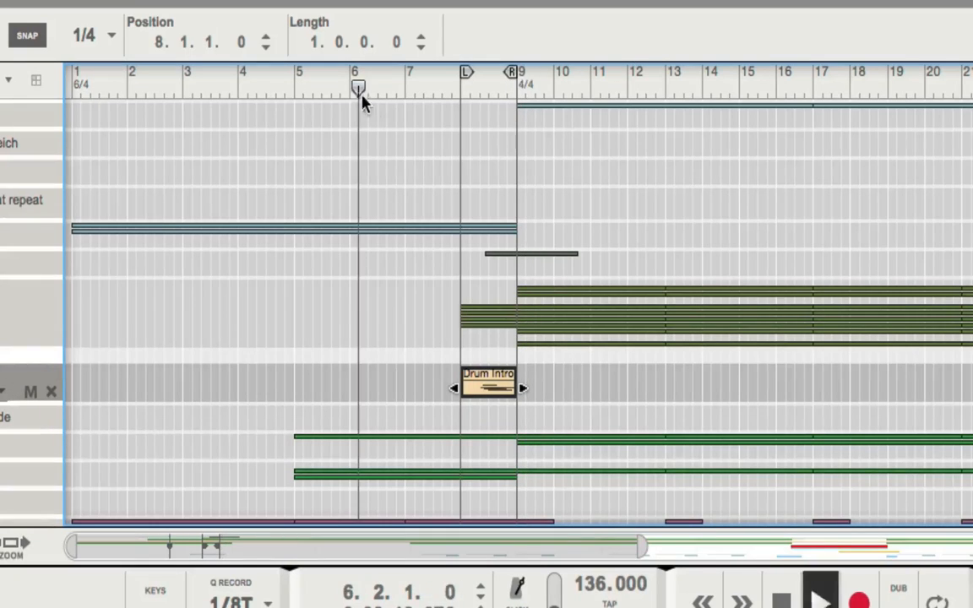
{"action": "key", "text": "space"}
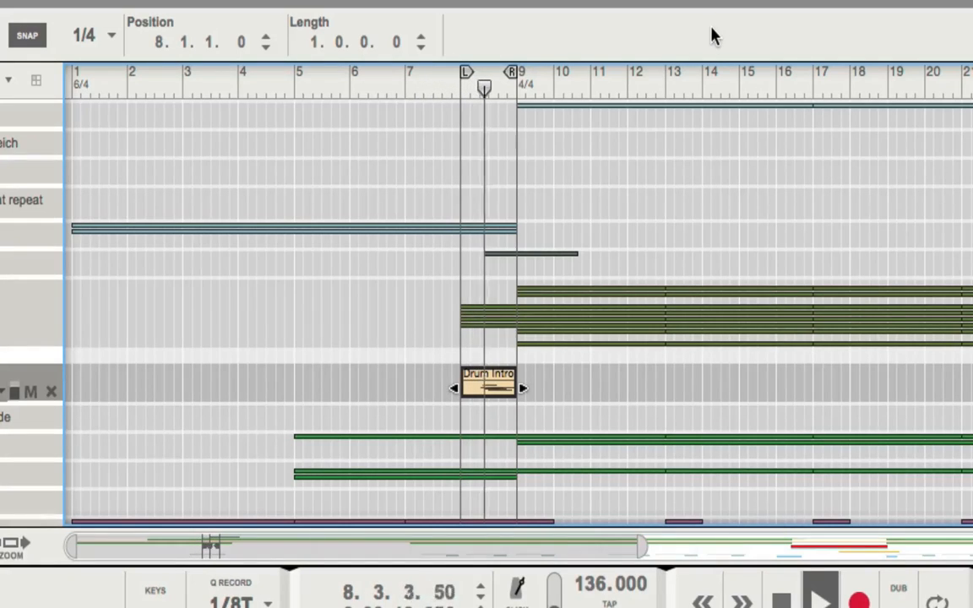
{"action": "key", "text": "space"}
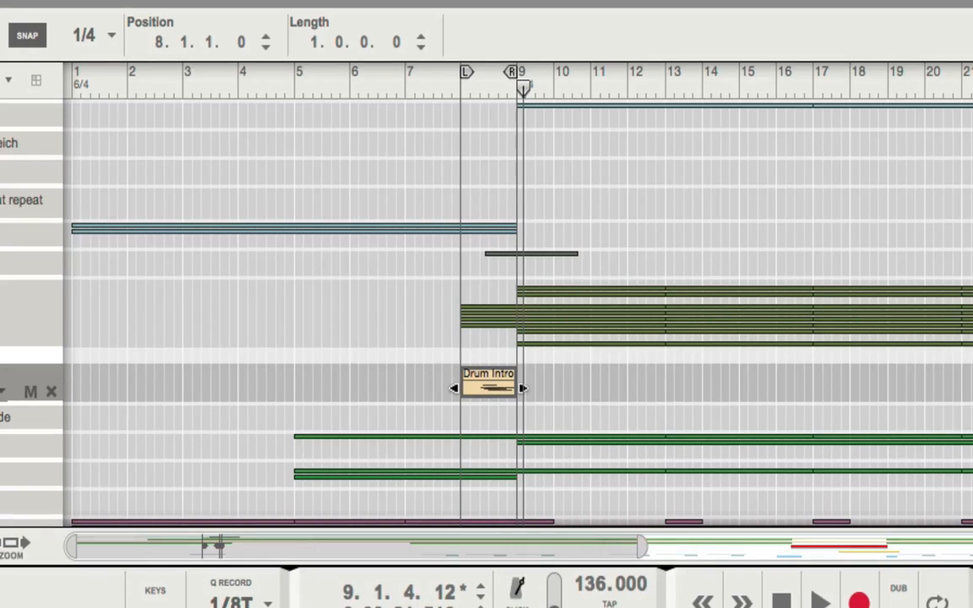
{"action": "left_click", "coordinate": [351, 89]}
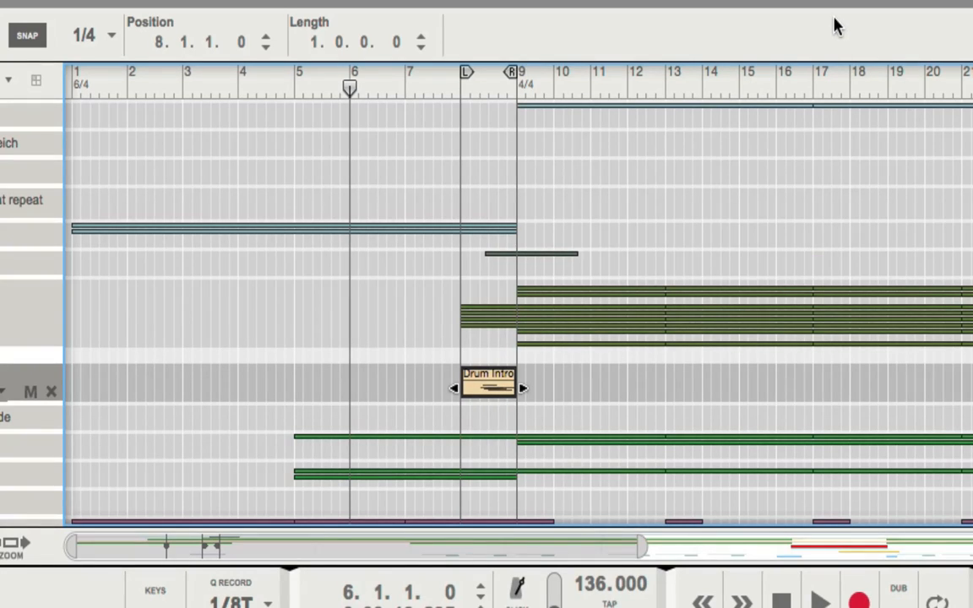
{"action": "key", "text": "space"}
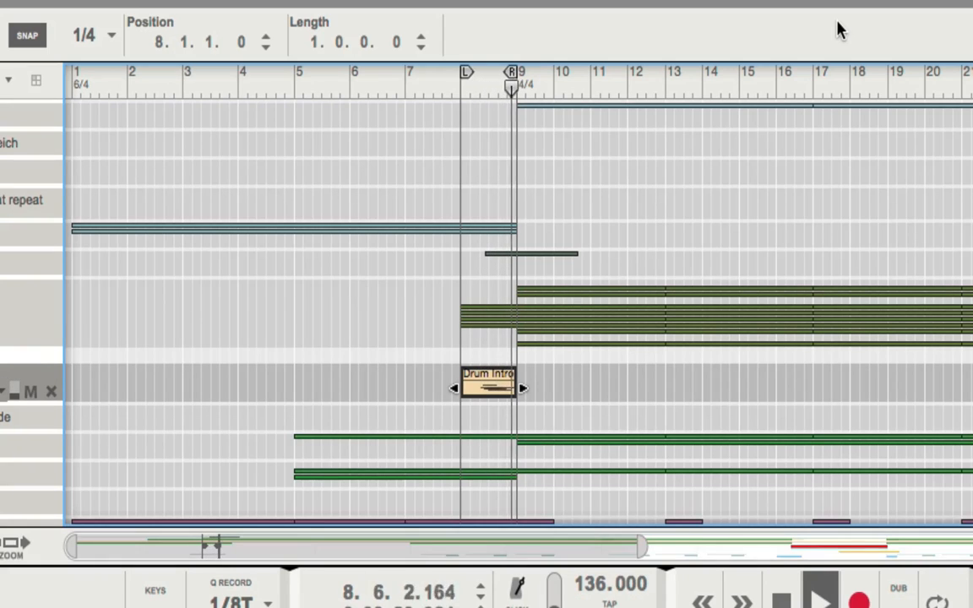
{"action": "left_click", "coordinate": [378, 88]}
{"action": "key", "text": "space"}
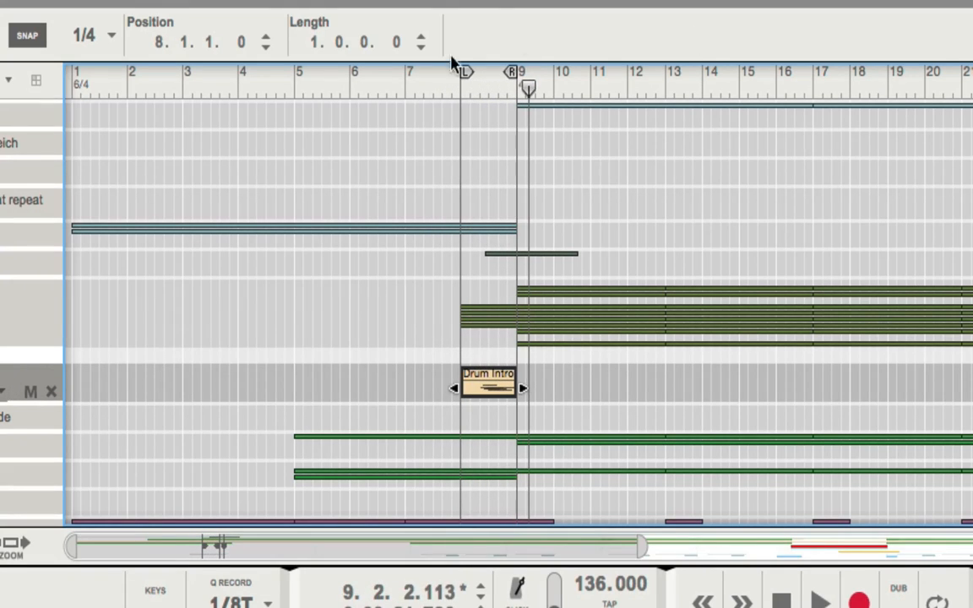
{"action": "left_click", "coordinate": [359, 84]}
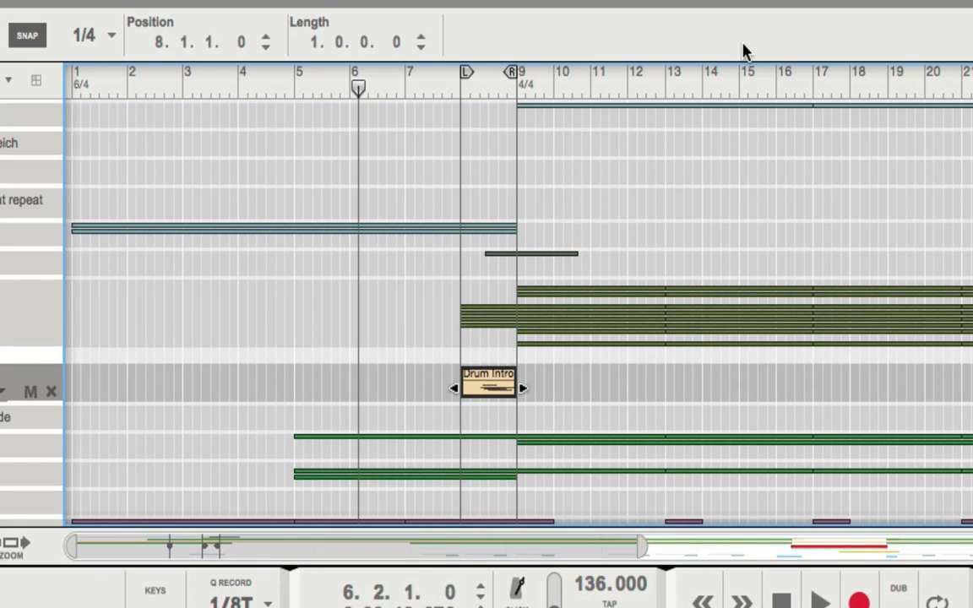